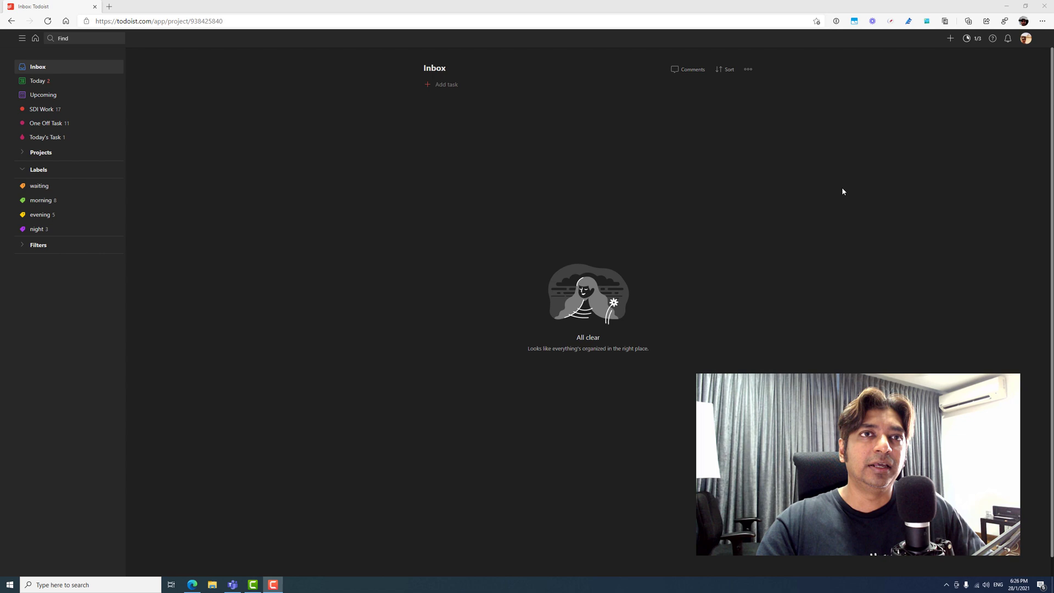
Check the karma level and trend in the productivity stats panel
left_click(973, 40)
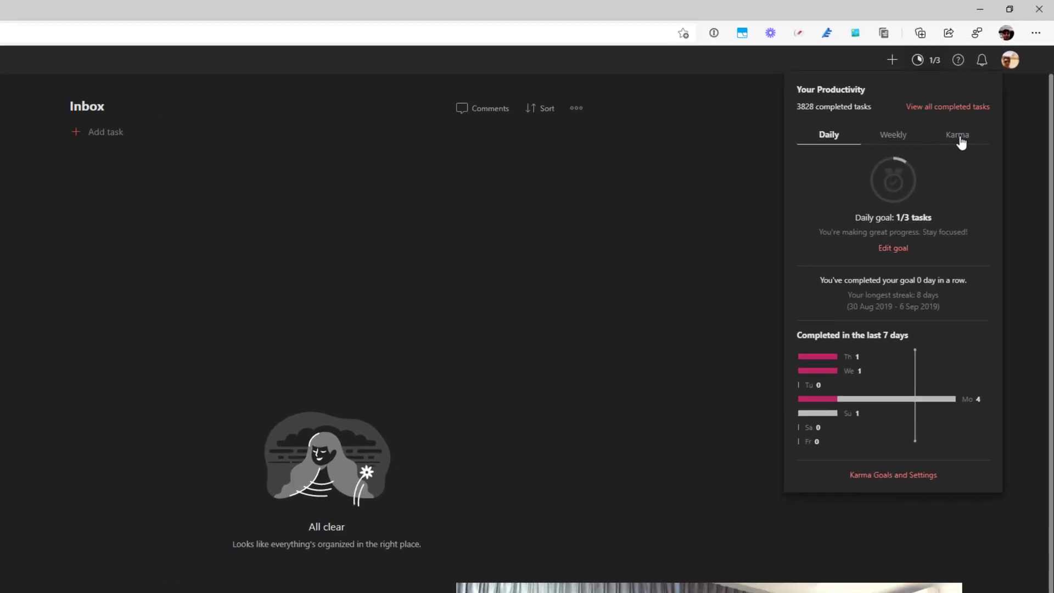
left_click(993, 91)
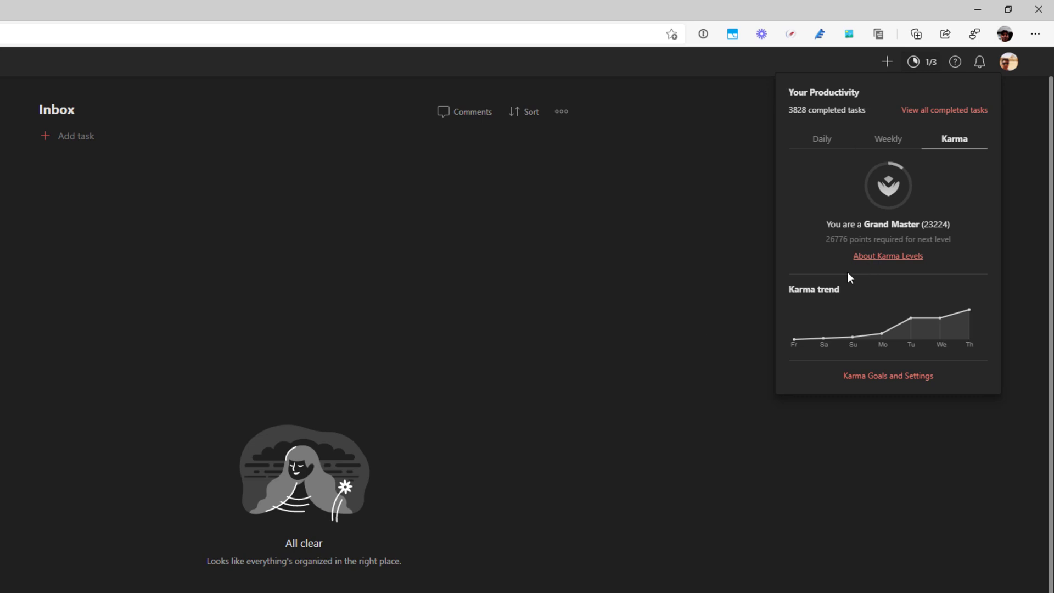
left_click(700, 328)
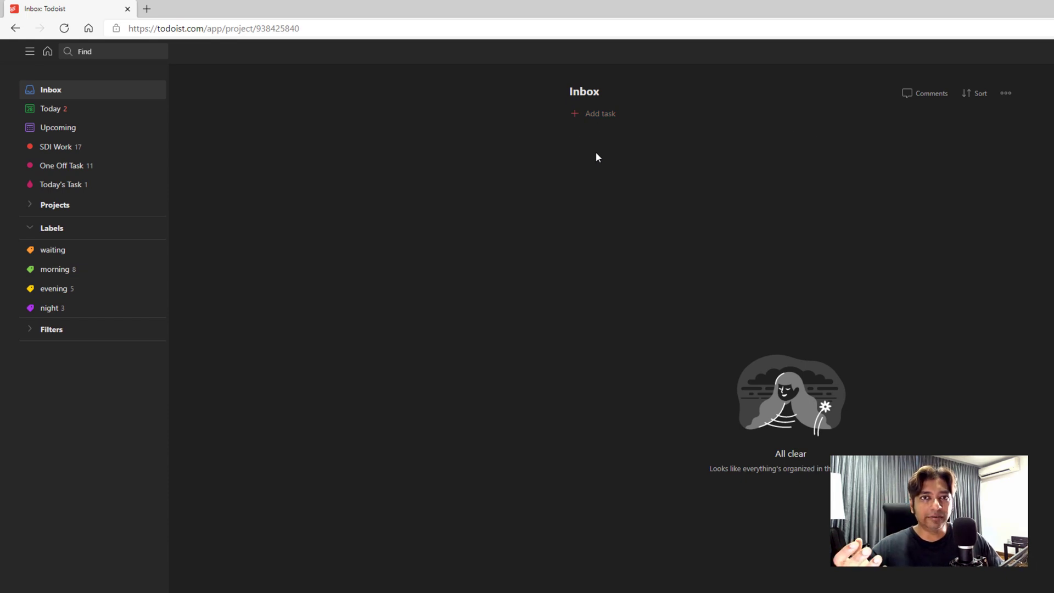
Add the Inbox task 'Record productivity video'
left_click(595, 115)
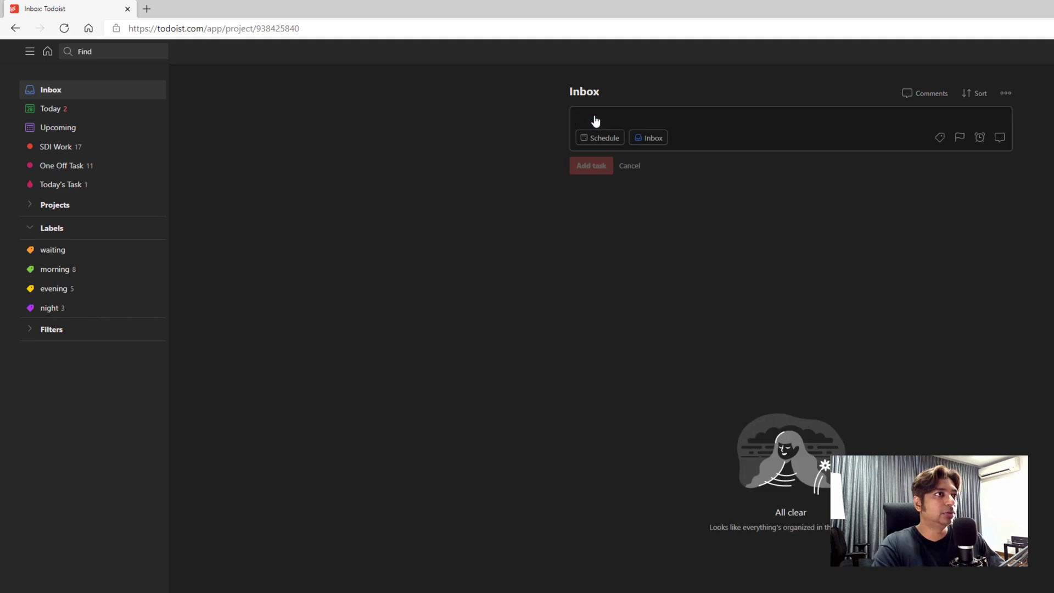
type("Record thi")
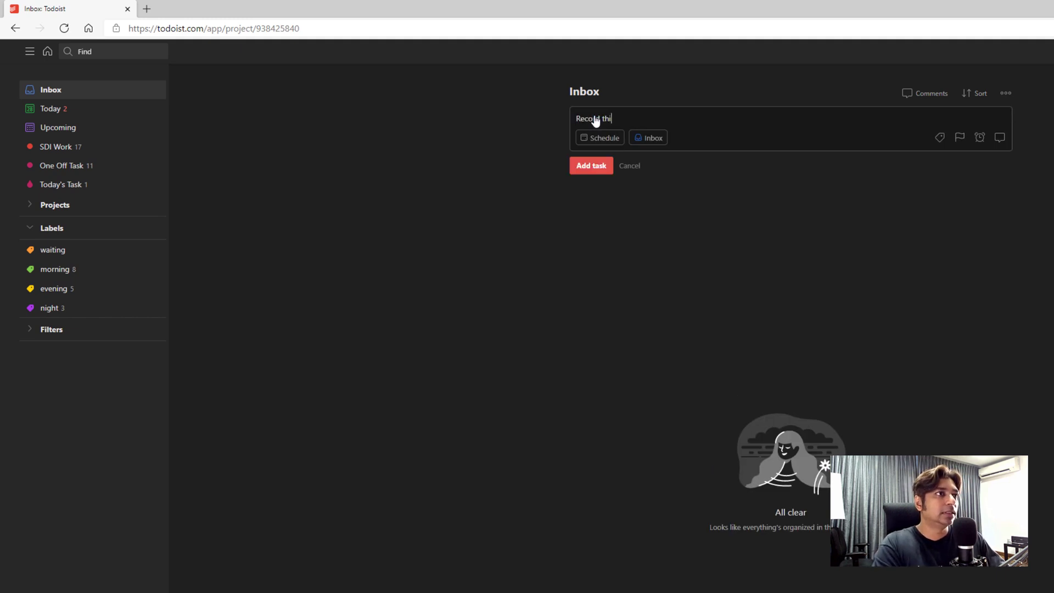
type("s video")
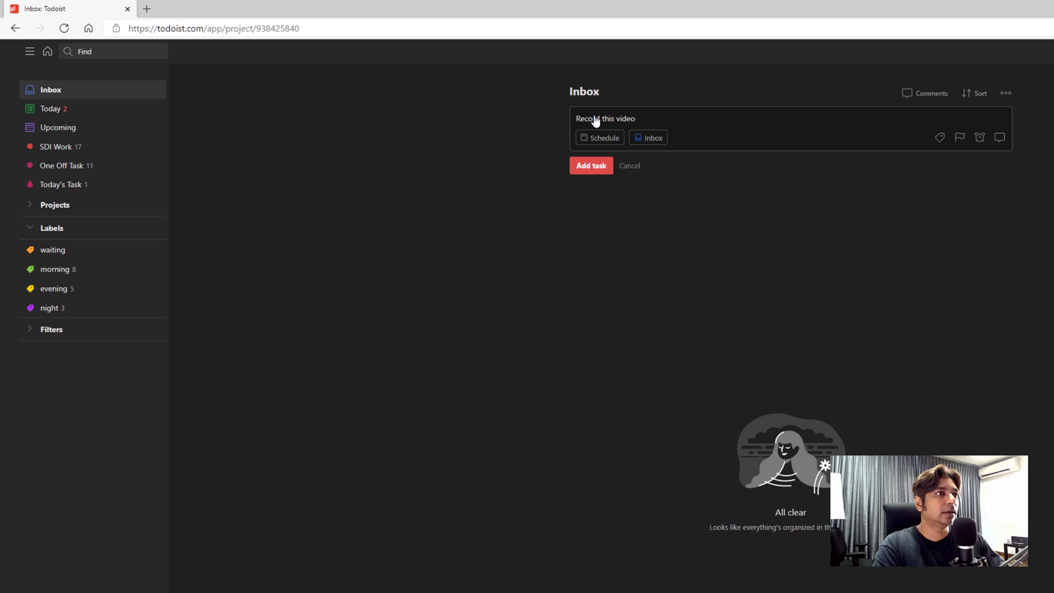
key("BackSpace")
key("BackSpace")
key("BackSpace")
key("BackSpace")
key("BackSpace")
key("BackSpace")
key("BackSpace")
key("BackSpace")
key("BackSpace")
key("BackSpace")
type("produ")
type("ctivity video")
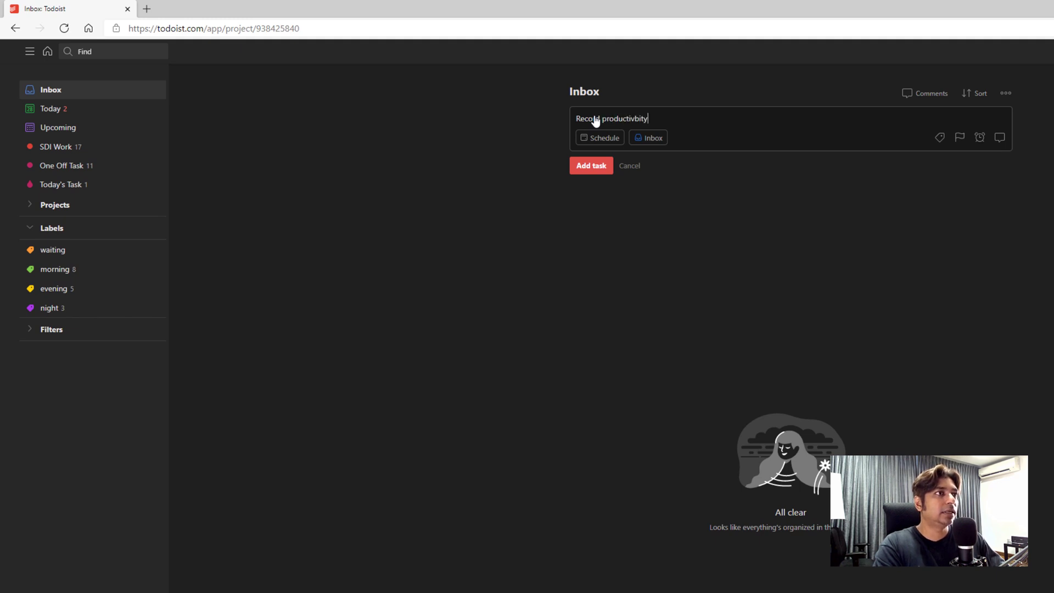
key("Return")
Add the tasks 'Edit the video' and 'publish the video'
type("Edit the video")
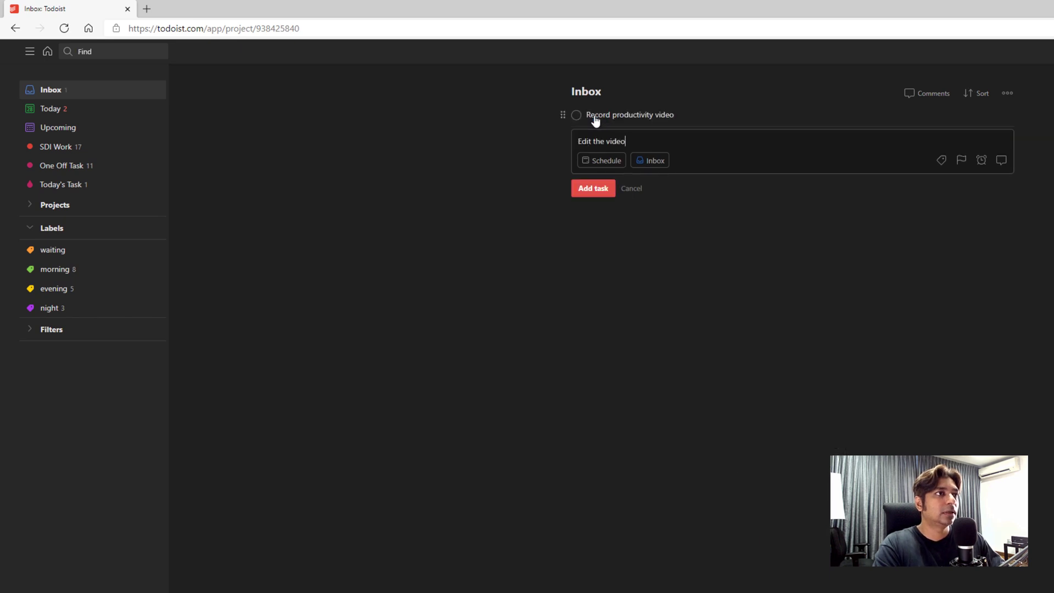
key("Return")
type("publish the video")
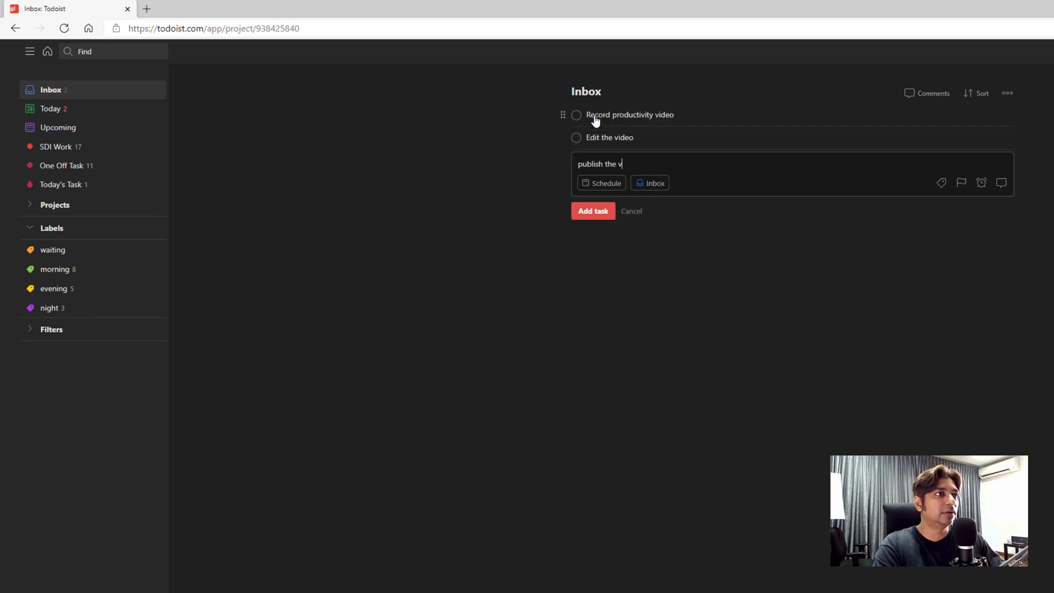
key("Return")
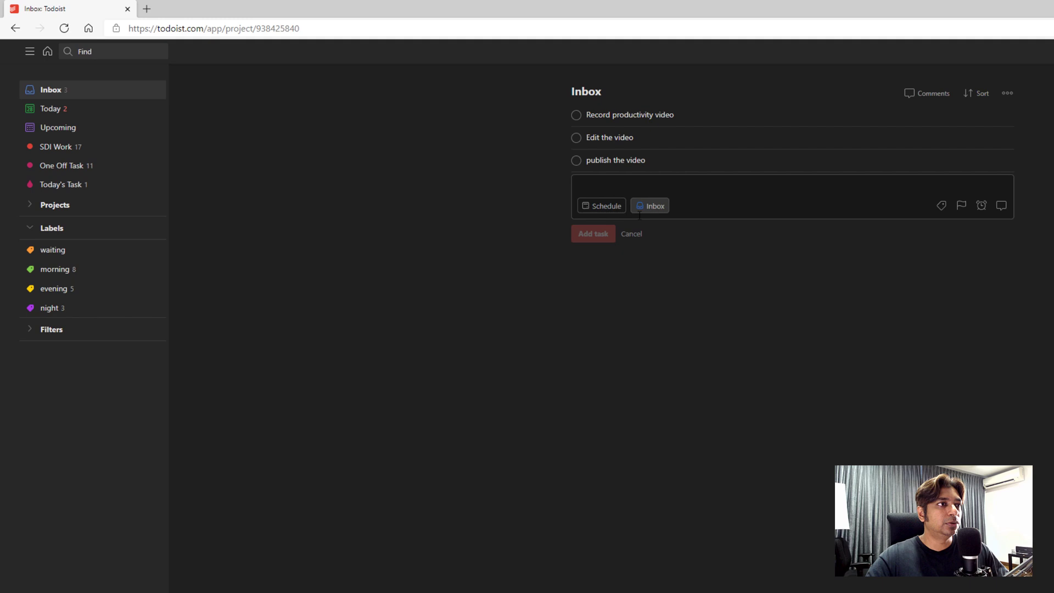
Dismiss the empty task editor and schedule Record productivity video for Today
left_click(632, 235)
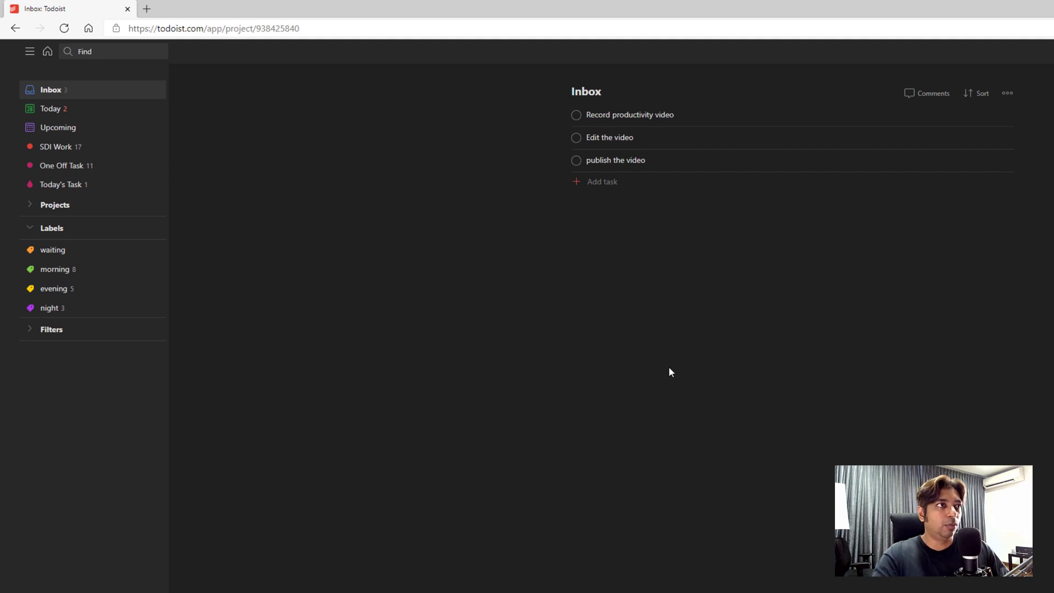
left_click(685, 120)
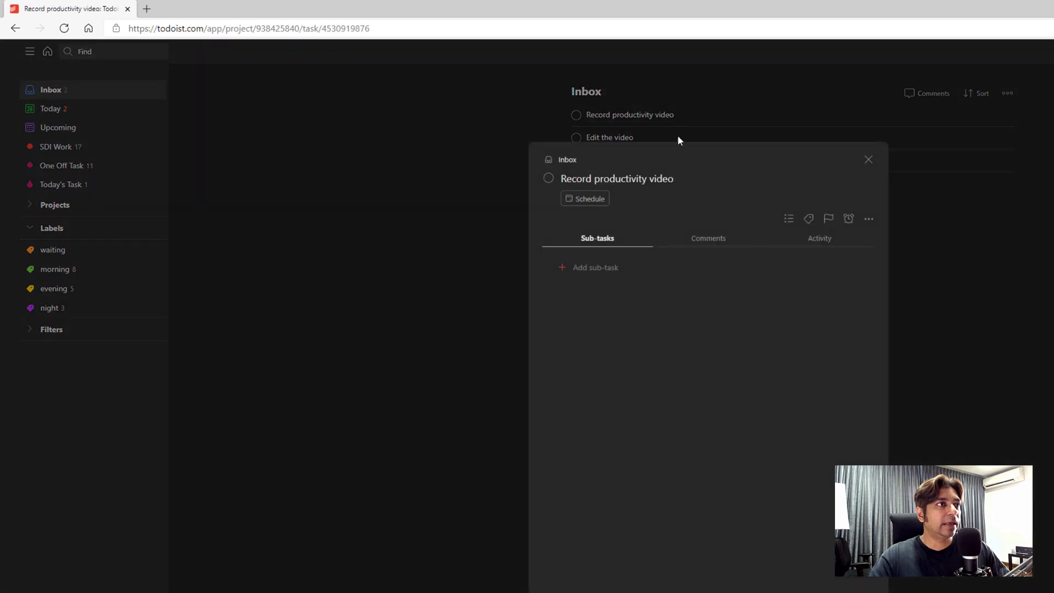
left_click(591, 199)
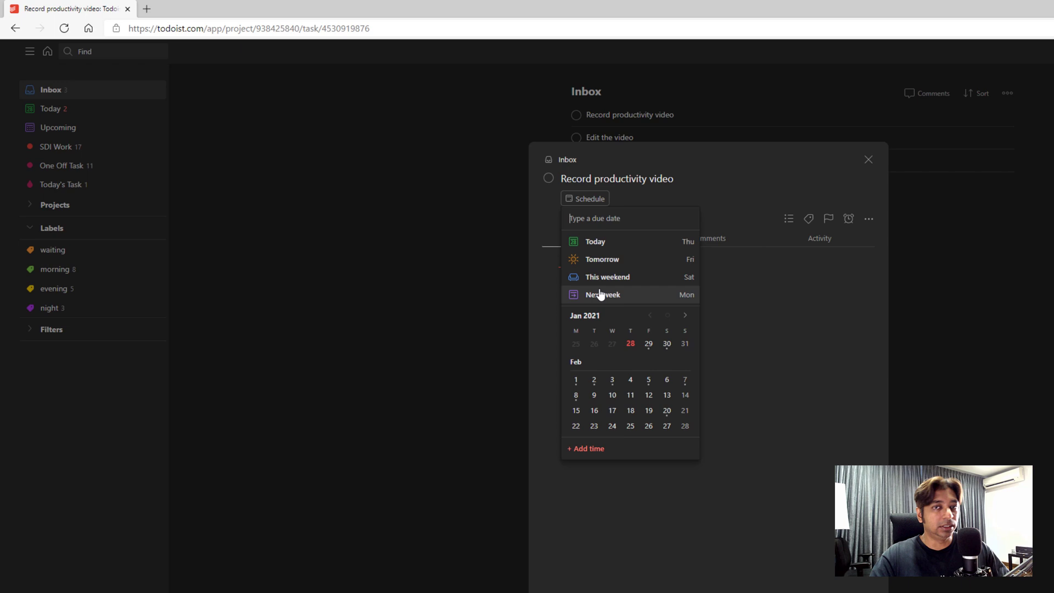
left_click(600, 244)
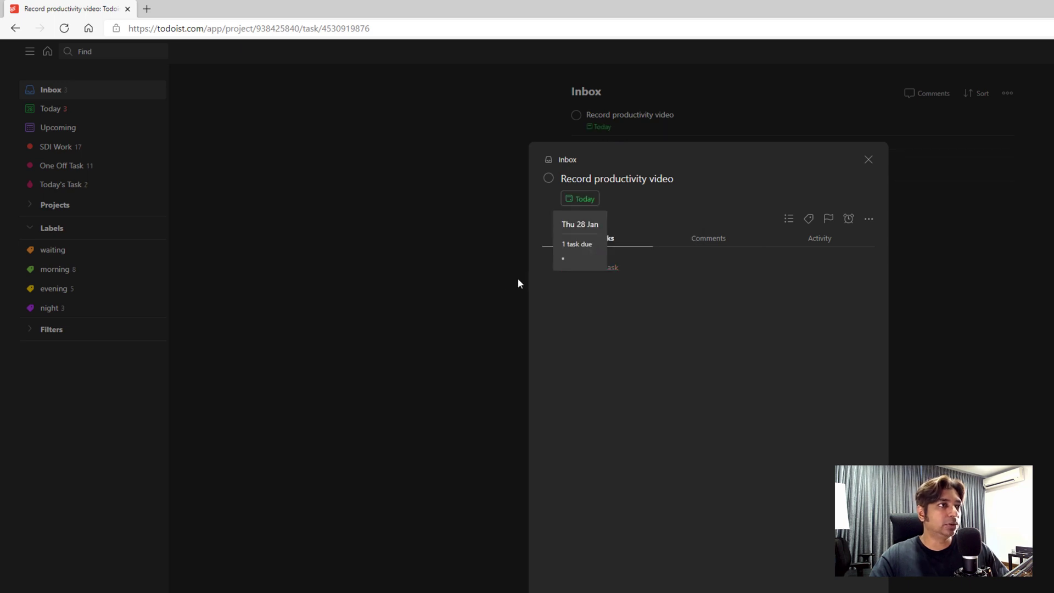
Close the Record productivity video details to return to the Inbox list
left_click(490, 287)
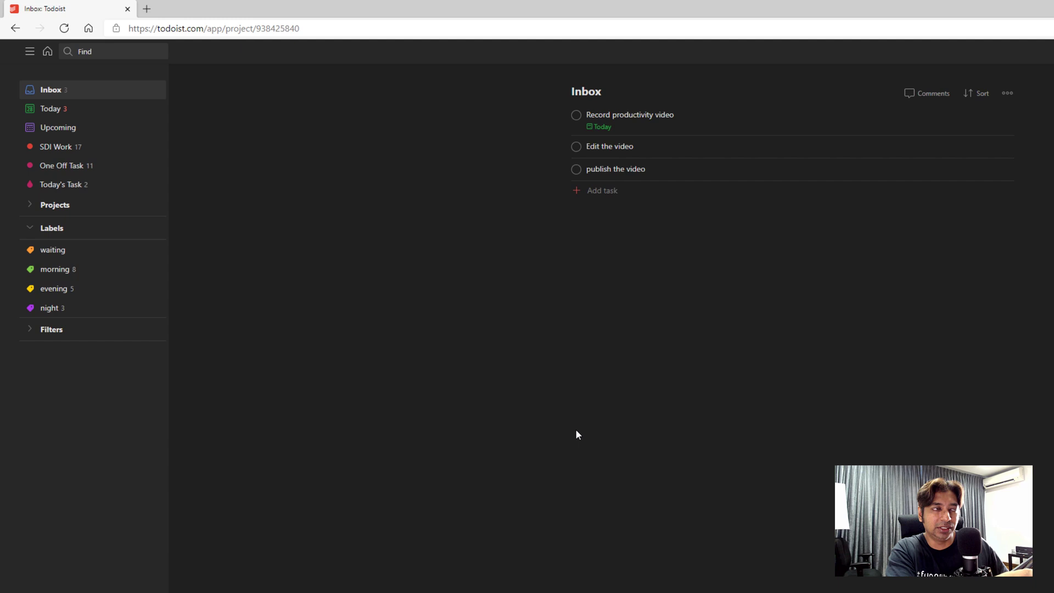
Rename the recording task to 'Record productivity video - 2h'
left_click(629, 129)
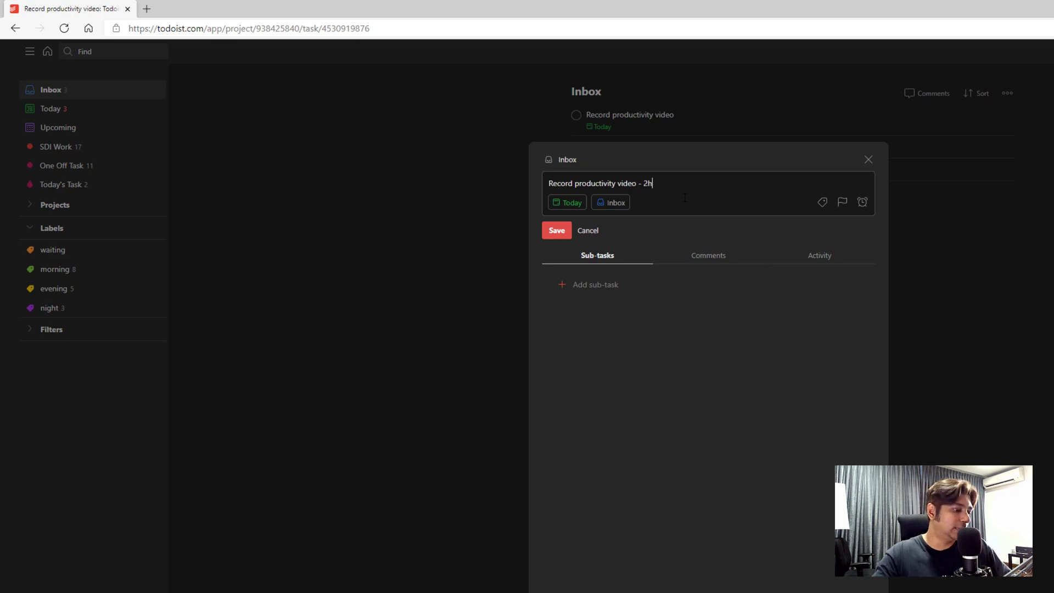
left_click(555, 231)
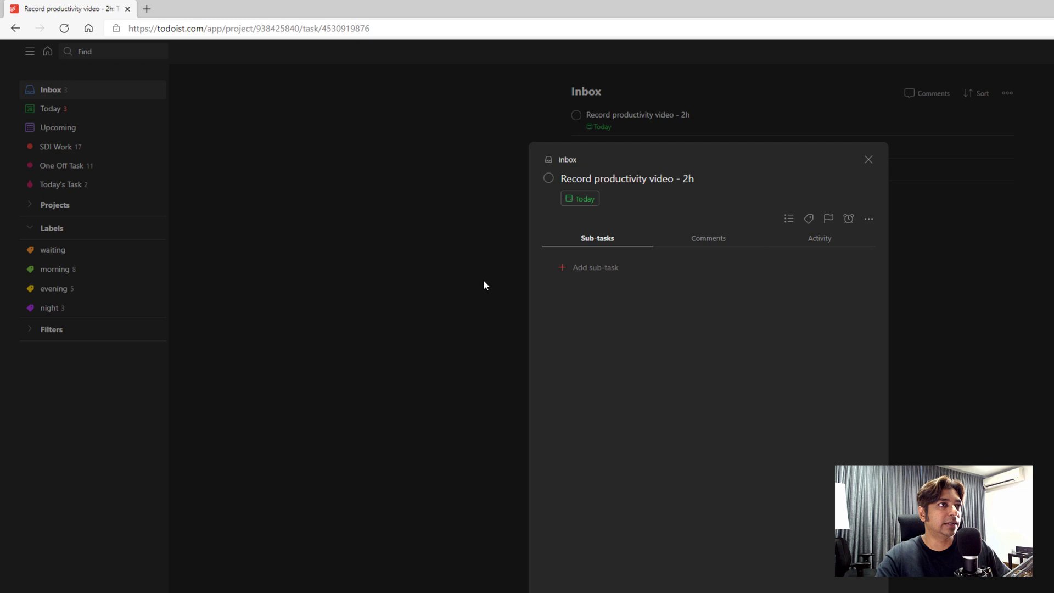
left_click(484, 281)
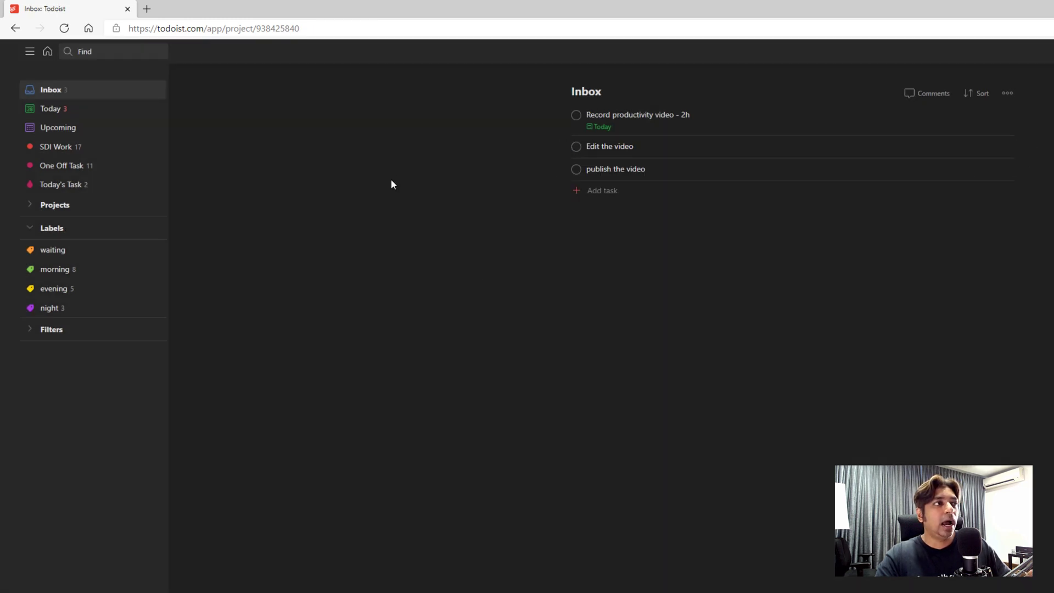
Retitle the editing task to 'Edit the video - 8h'
left_click(628, 148)
left_click(619, 182)
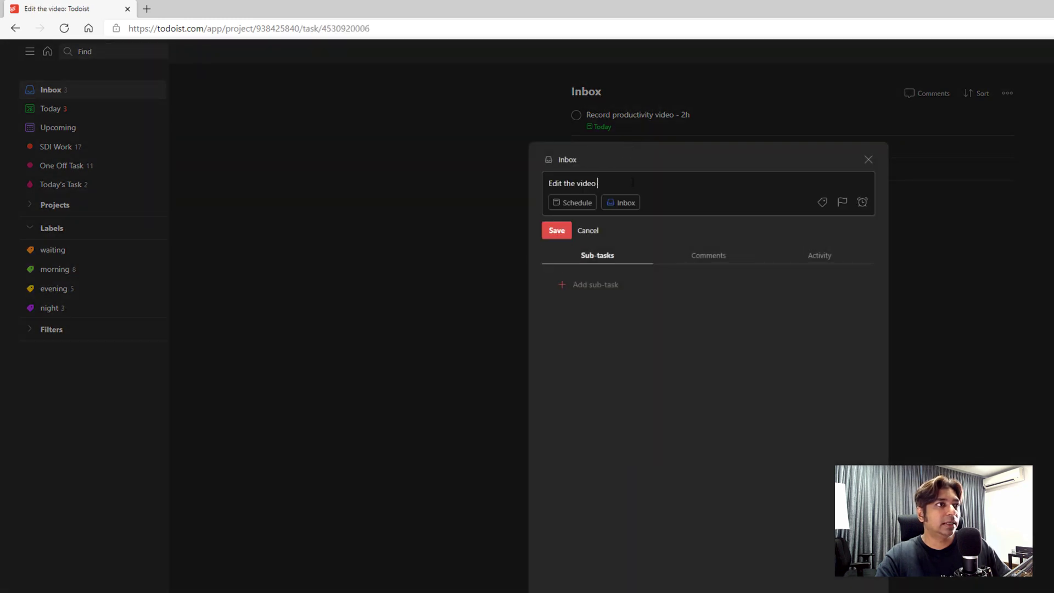
type("- 8h")
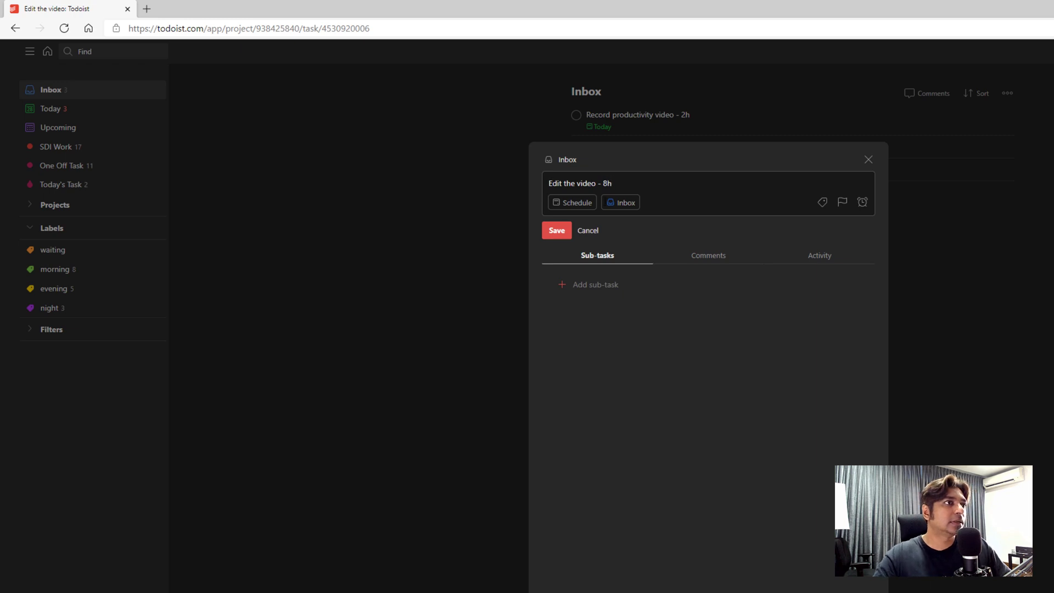
left_click(564, 237)
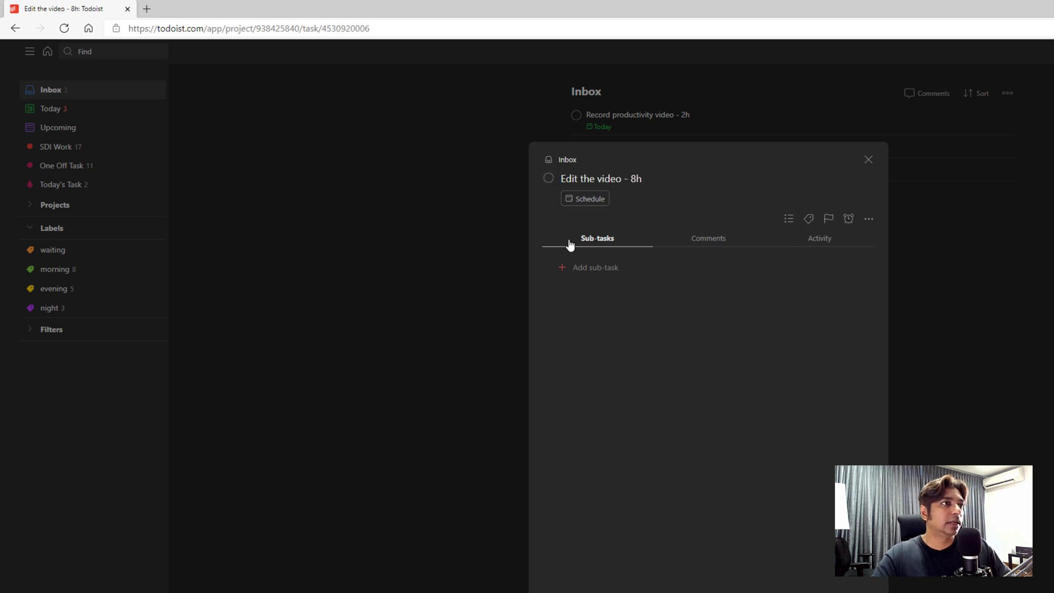
left_click(486, 265)
Append ' - 30 minutes' to the publish the video title
left_click(619, 170)
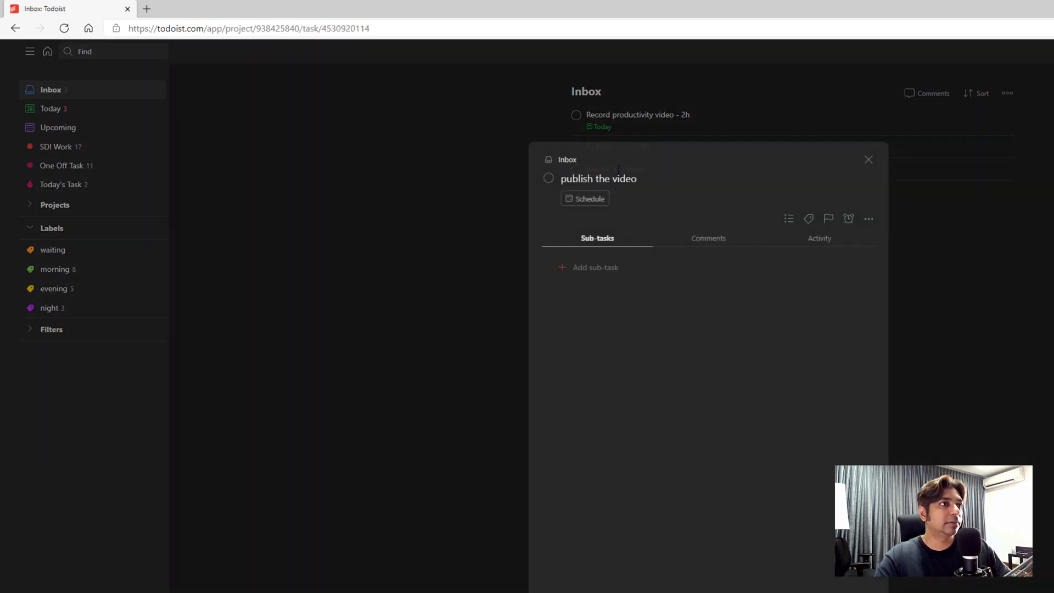
left_click(657, 179)
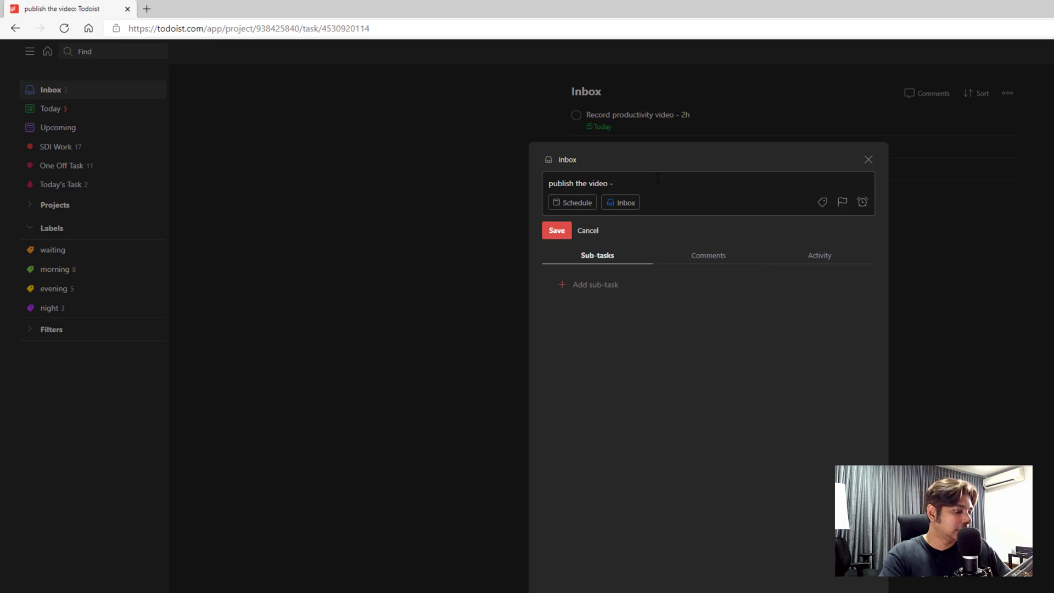
type("- 30 minu")
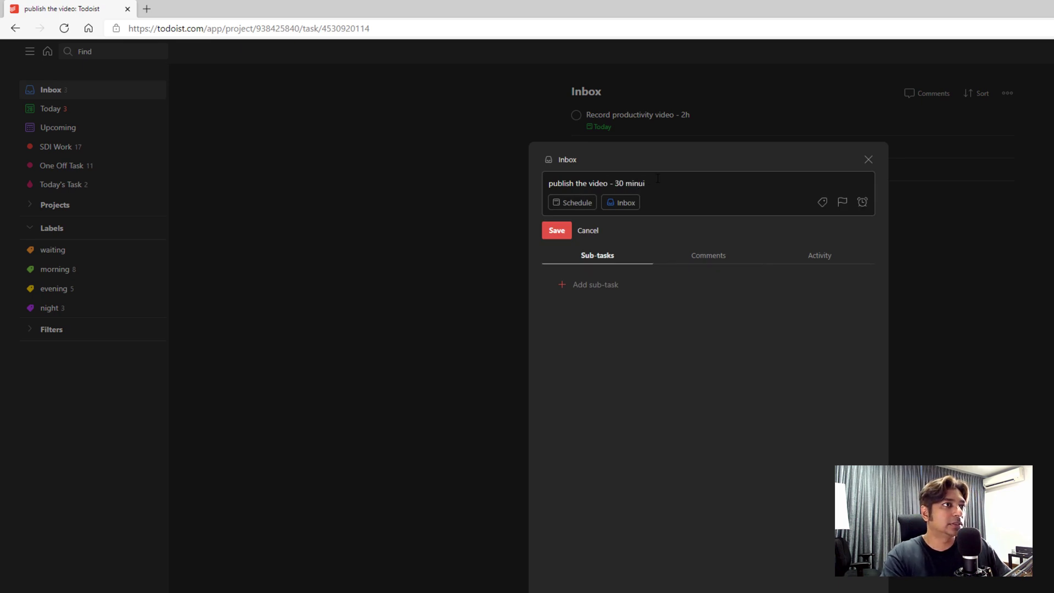
type("t")
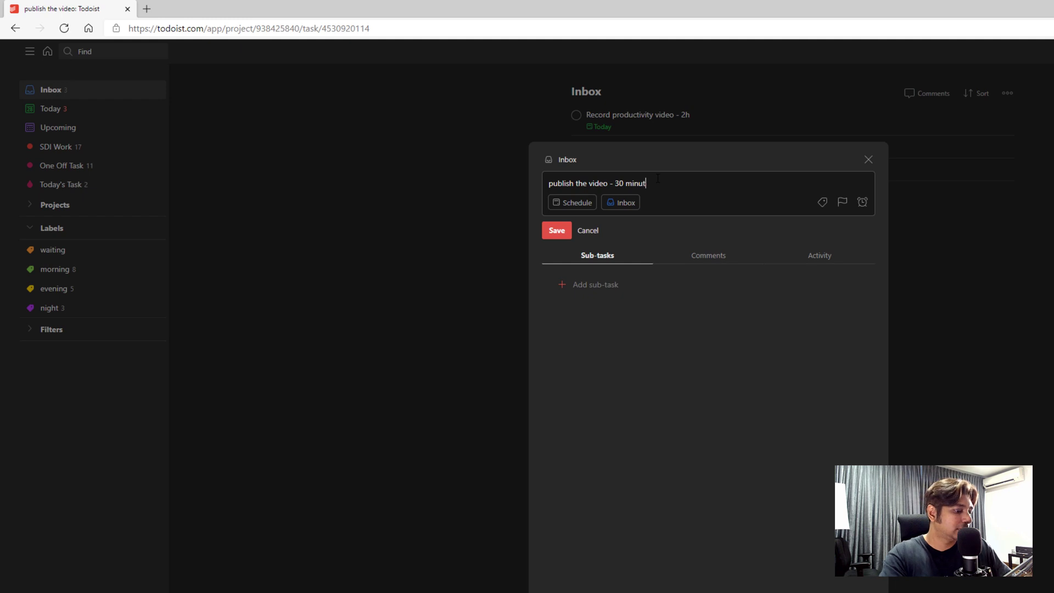
type("ues")
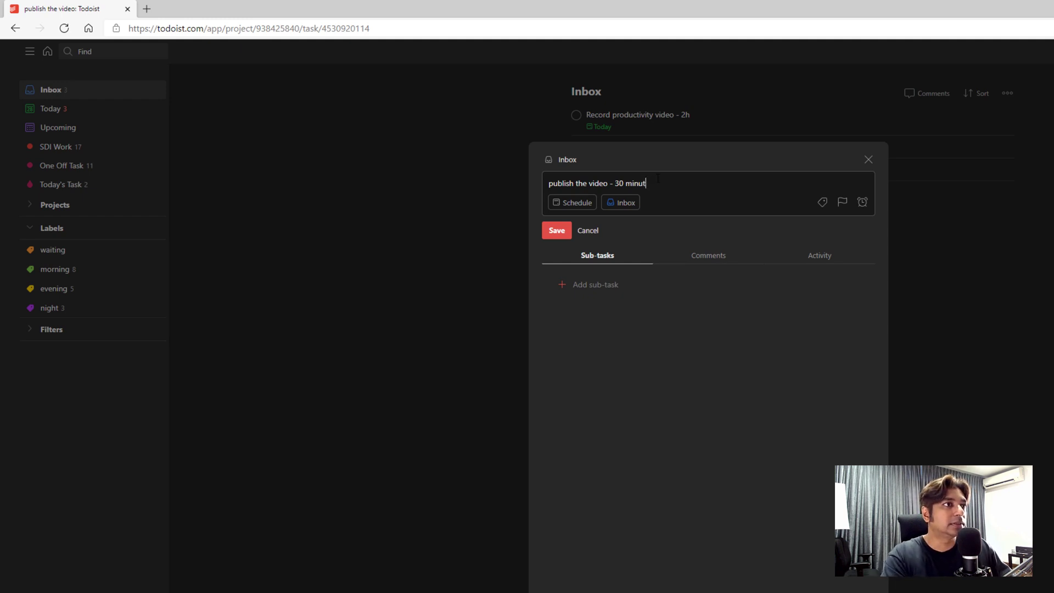
key("Return")
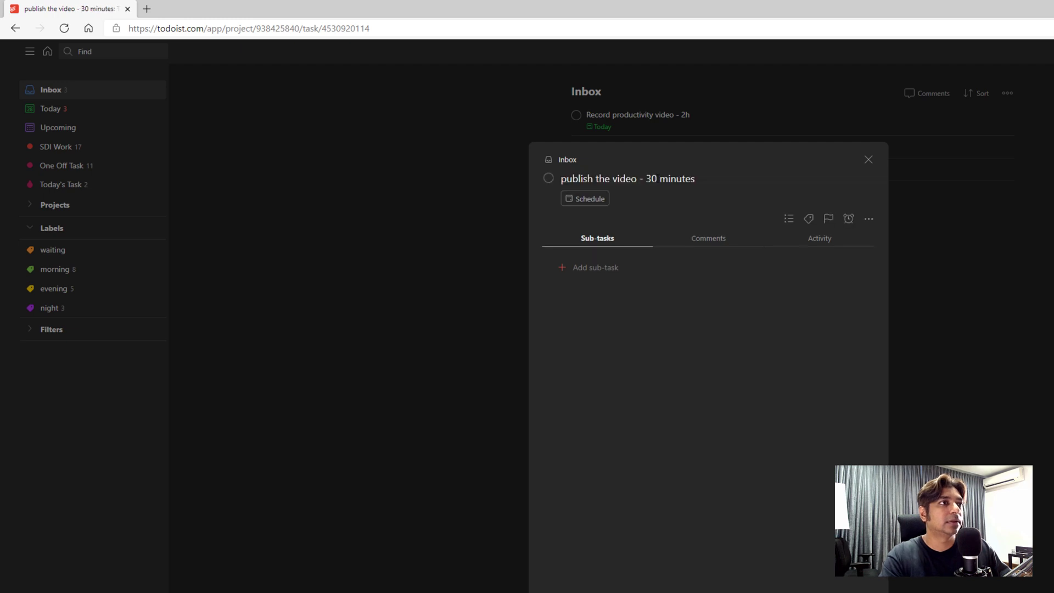
Make Edit the video - 8h due Today
left_click(378, 279)
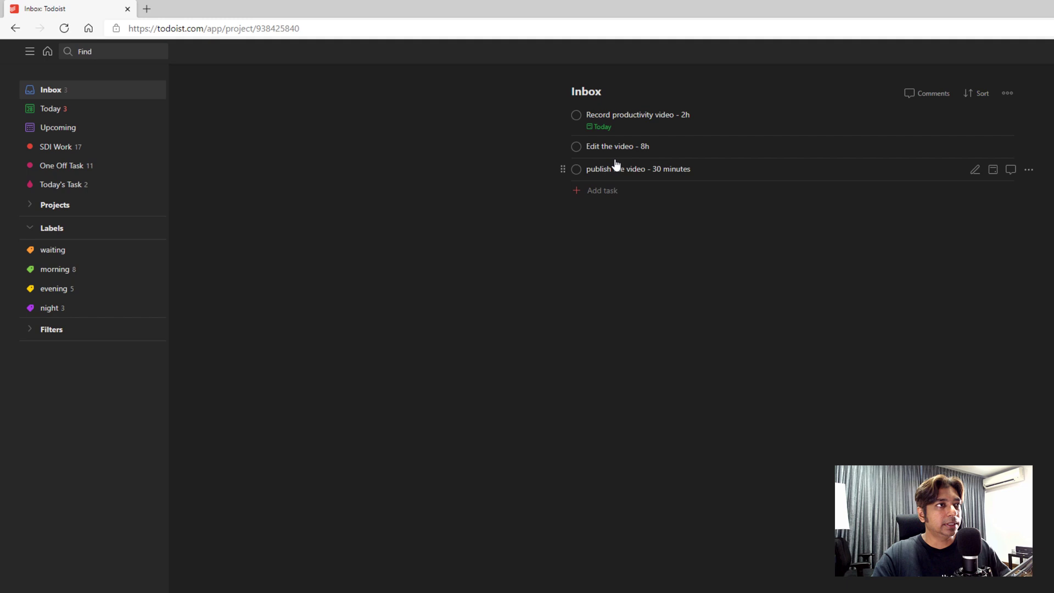
left_click(614, 148)
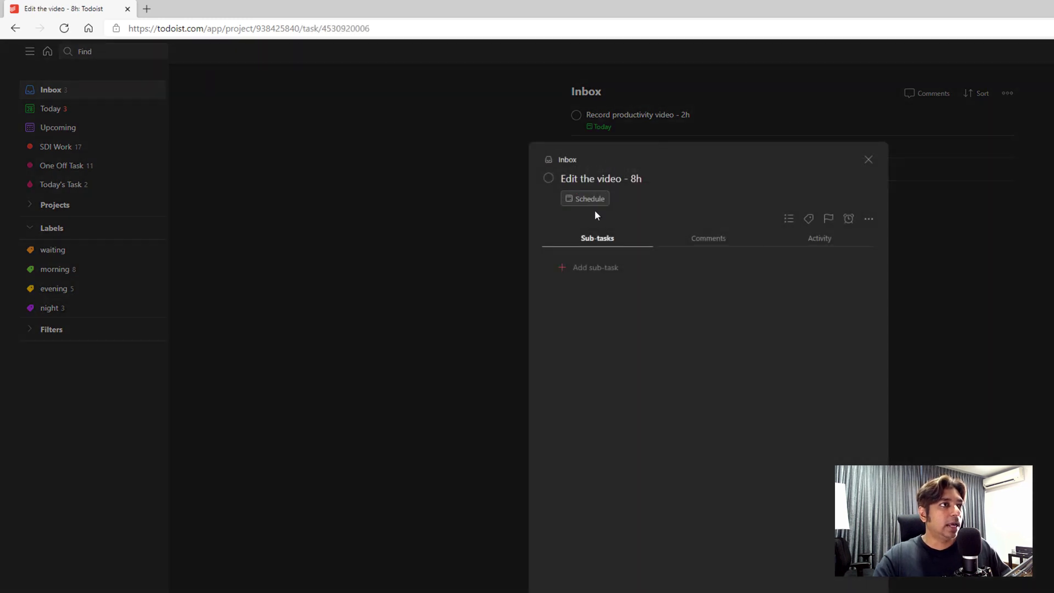
left_click(593, 201)
left_click(593, 244)
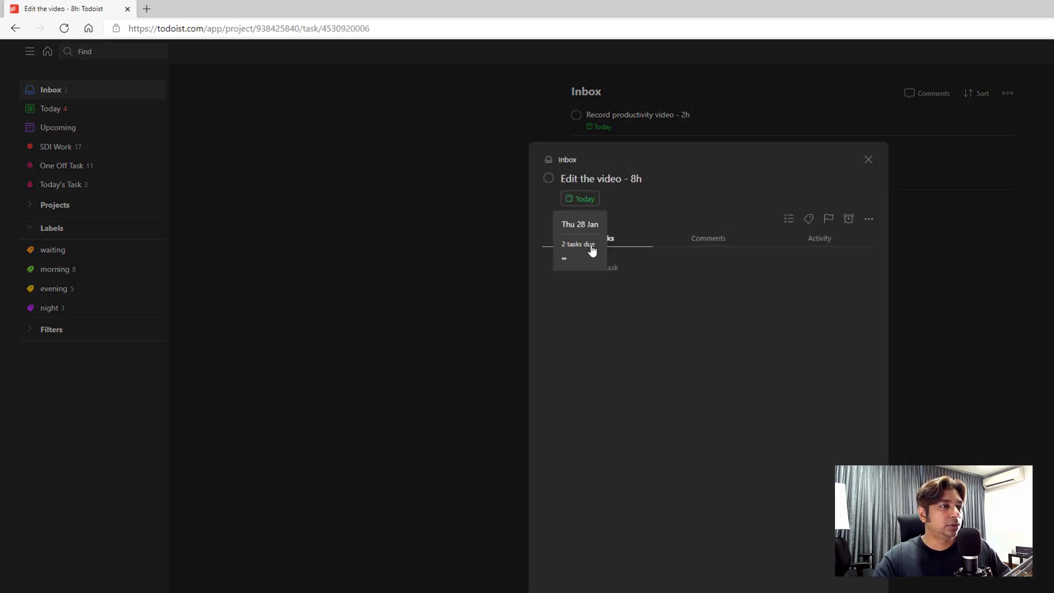
left_click(478, 259)
Make publish the video - 30 minutes due Tomorrow
left_click(604, 179)
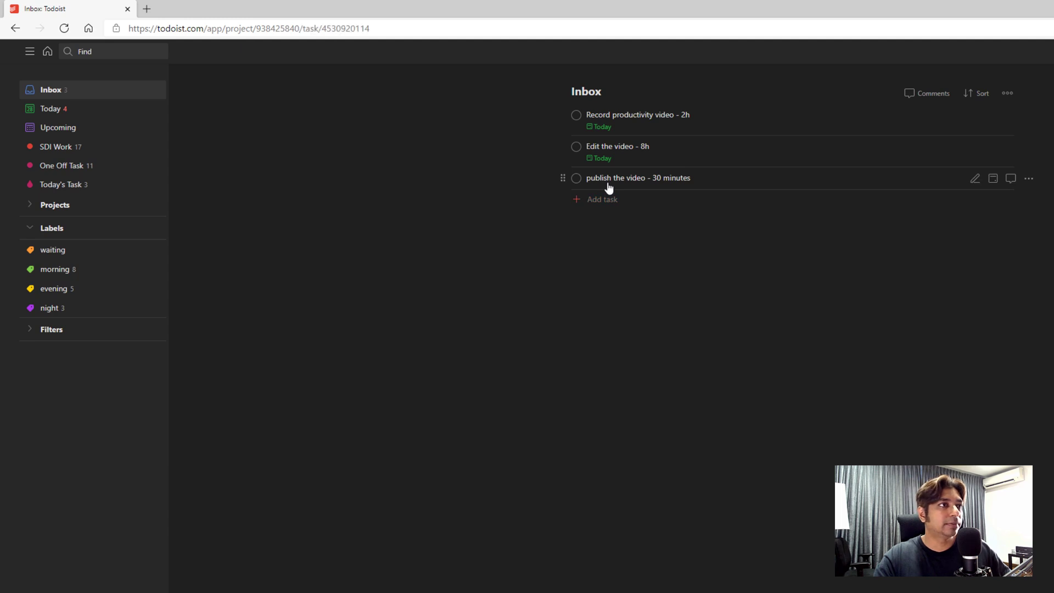
left_click(593, 201)
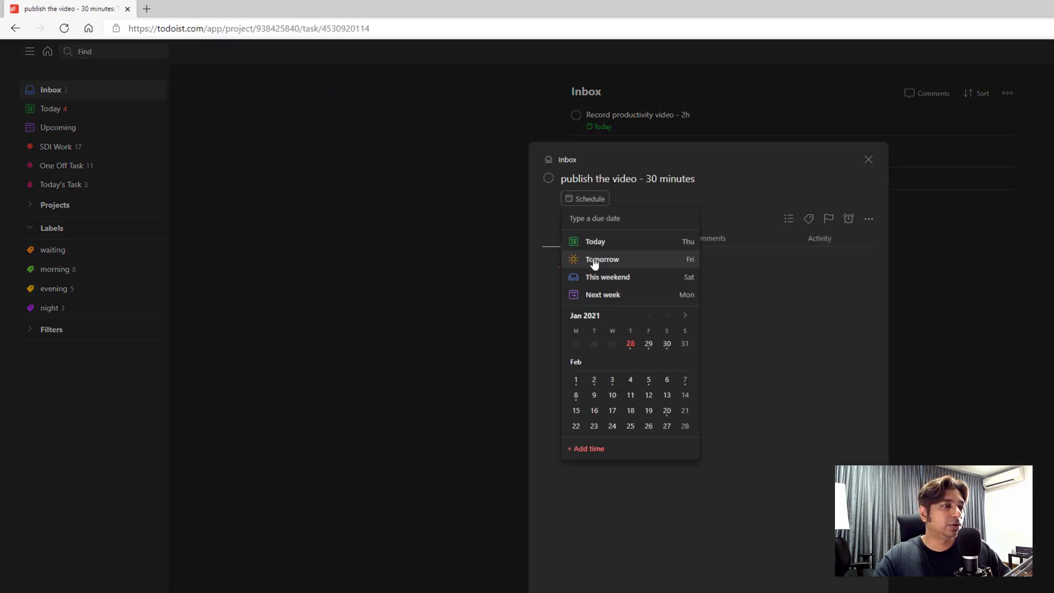
left_click(593, 262)
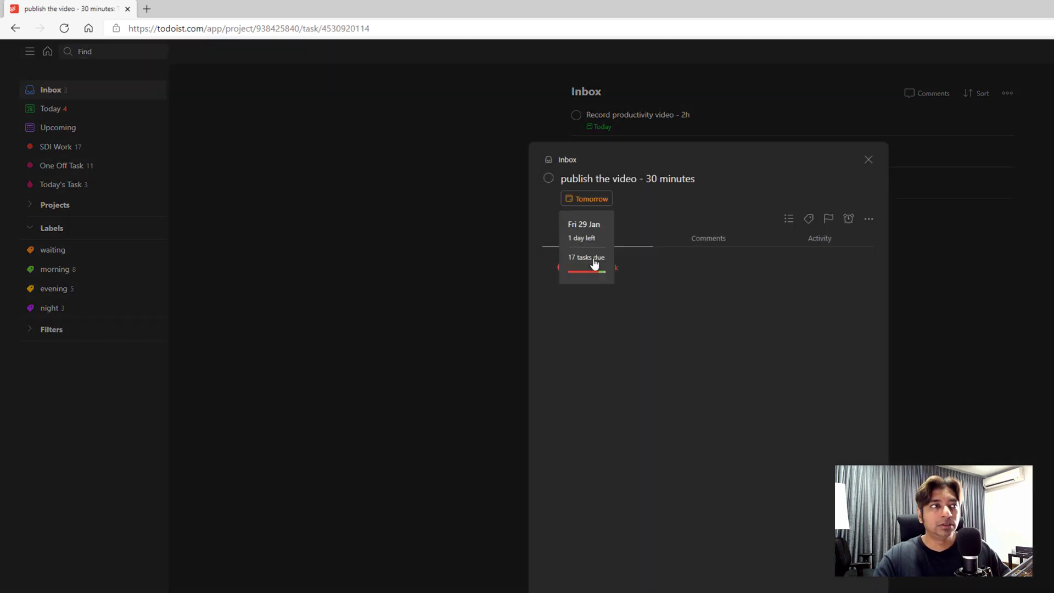
left_click(442, 257)
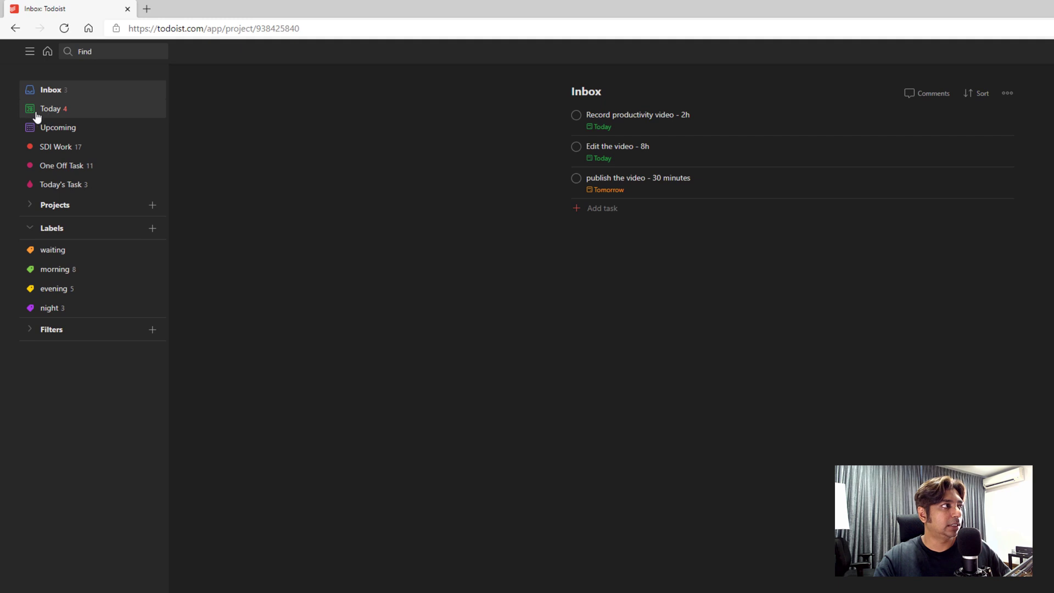
Switch to the Today view, where tasks appear grouped by label
left_click(57, 115)
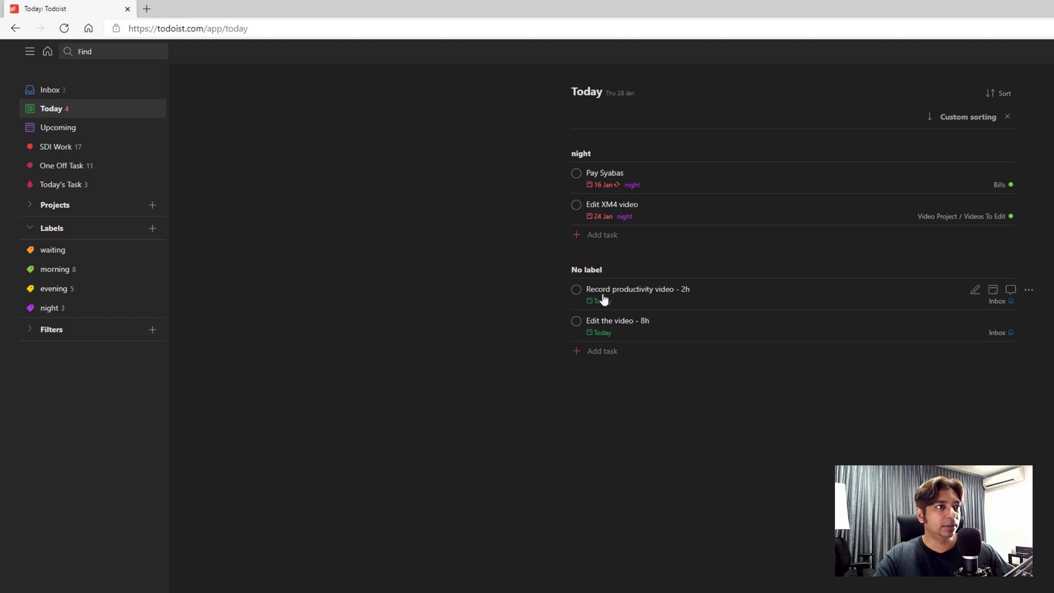
Tag Record productivity video - 2h with the morning label
left_click(662, 308)
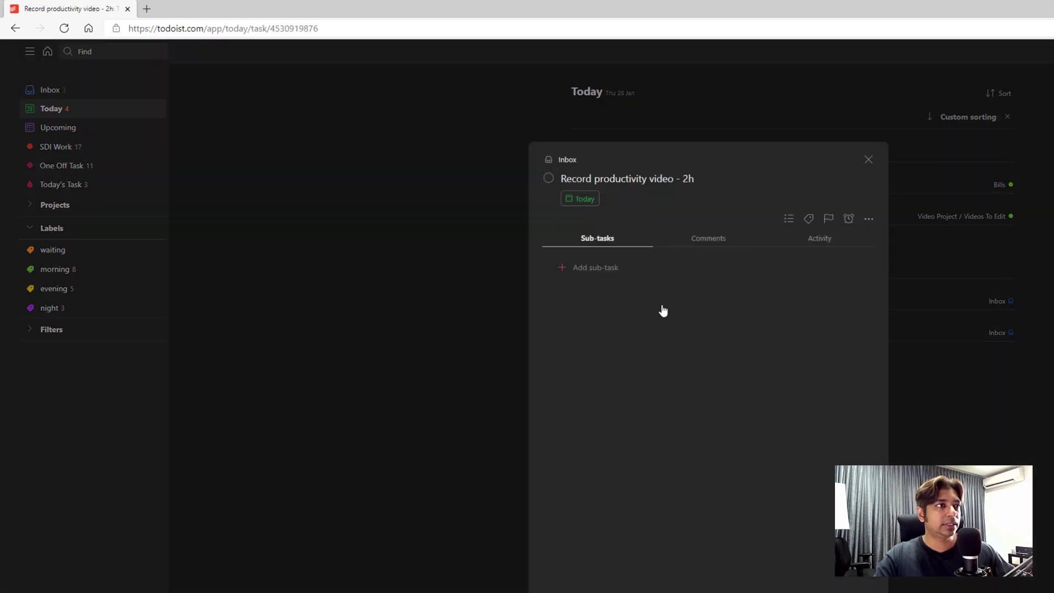
left_click(789, 220)
left_click(802, 219)
left_click(803, 221)
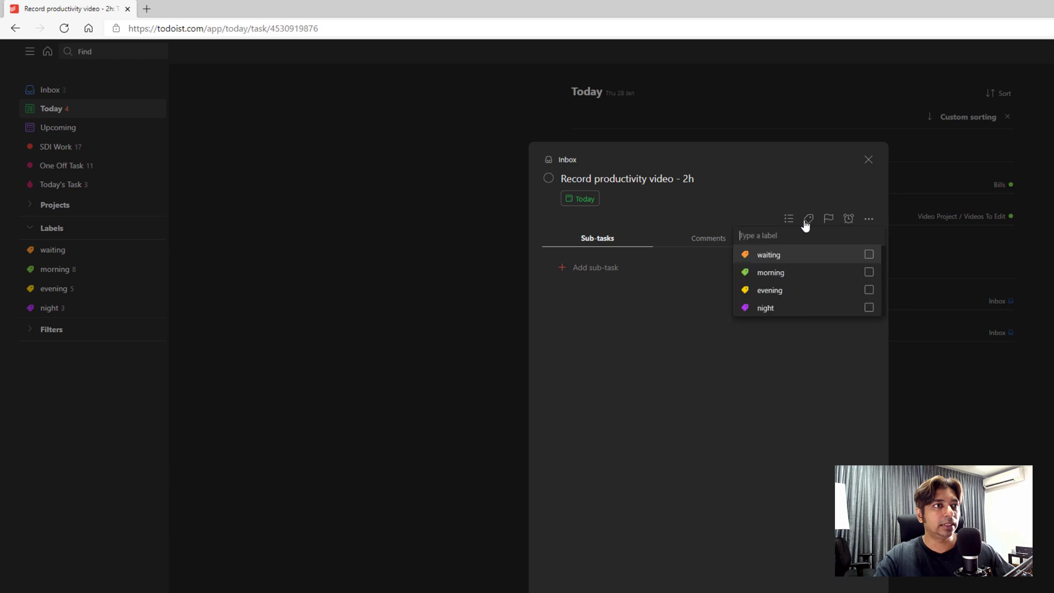
left_click(869, 273)
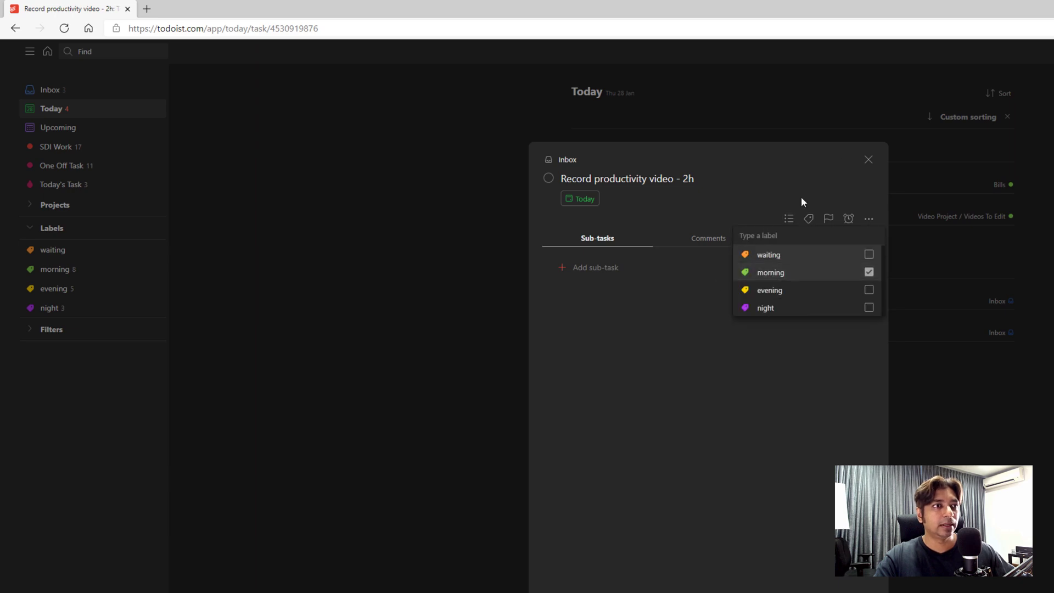
left_click(645, 281)
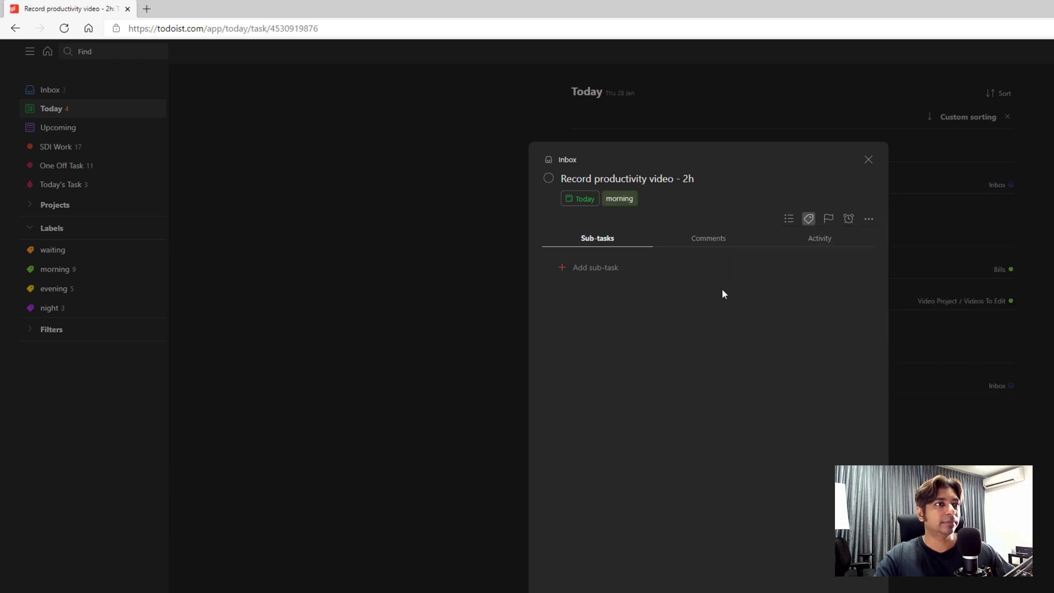
left_click(867, 160)
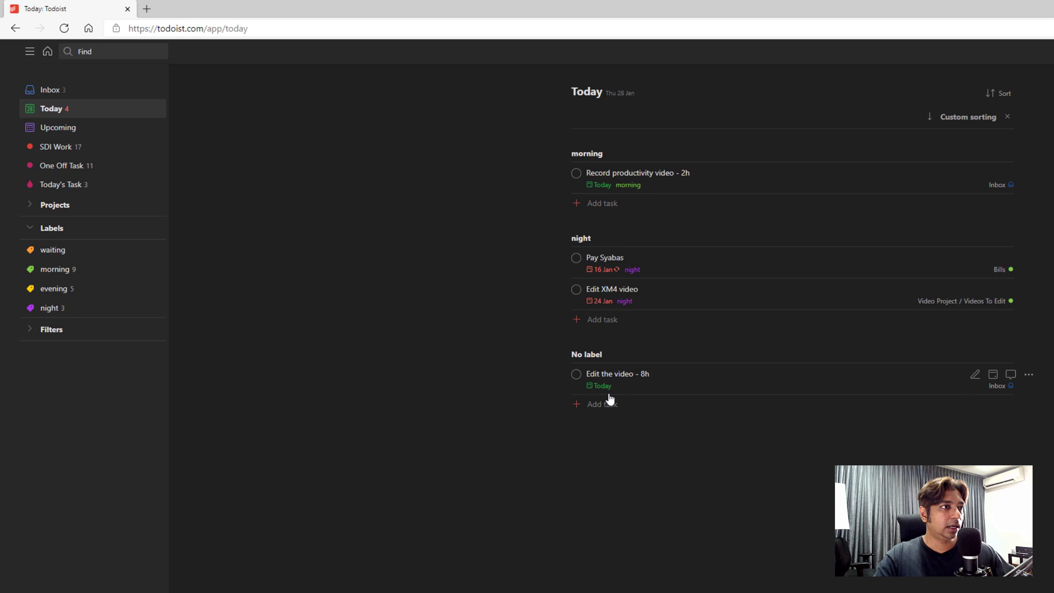
Tag Edit the video - 8h with the night label
left_click(685, 383)
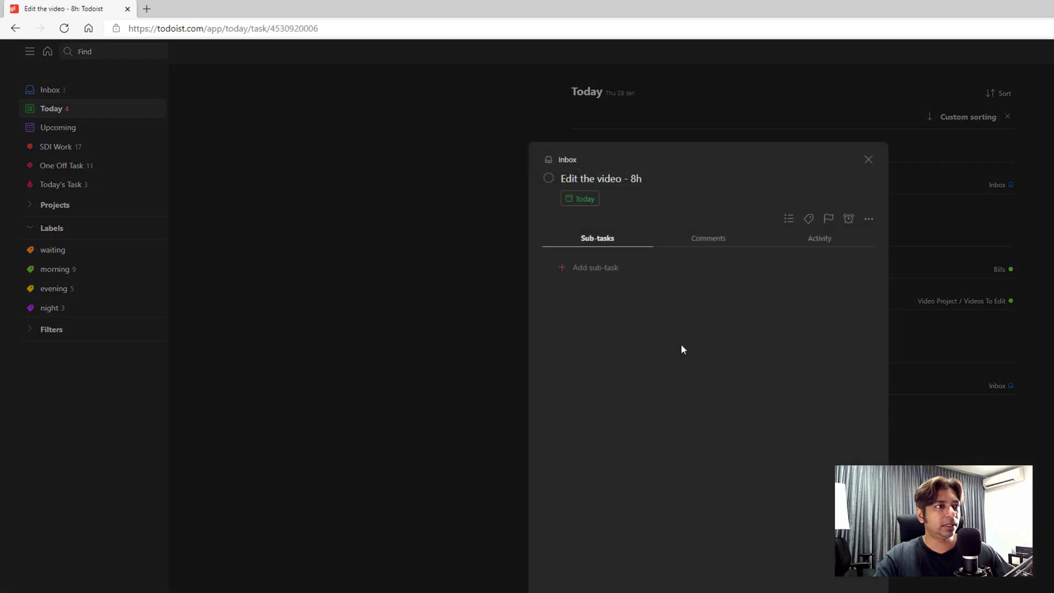
left_click(808, 218)
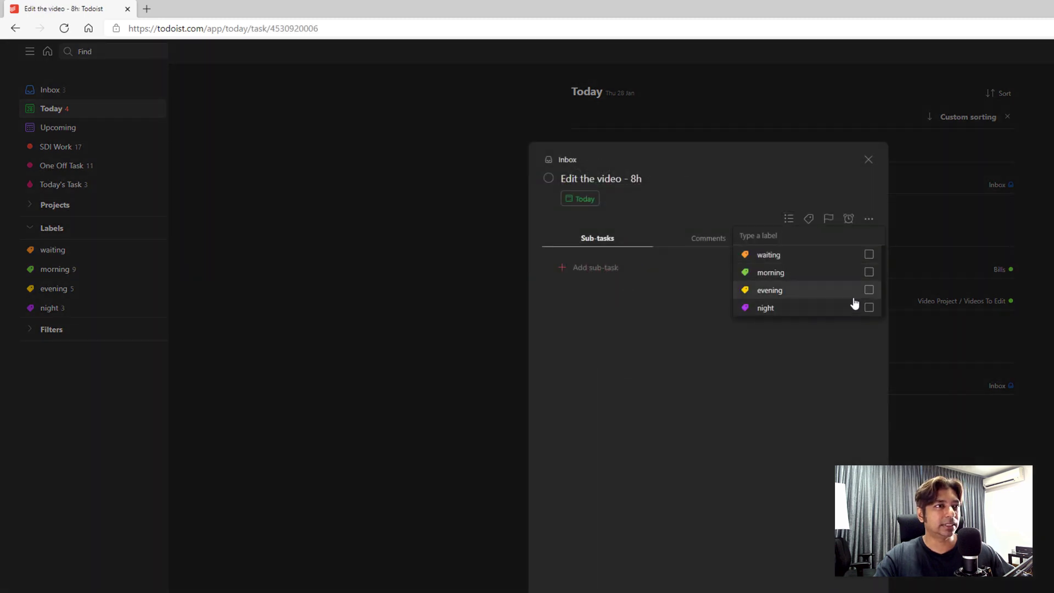
left_click(869, 308)
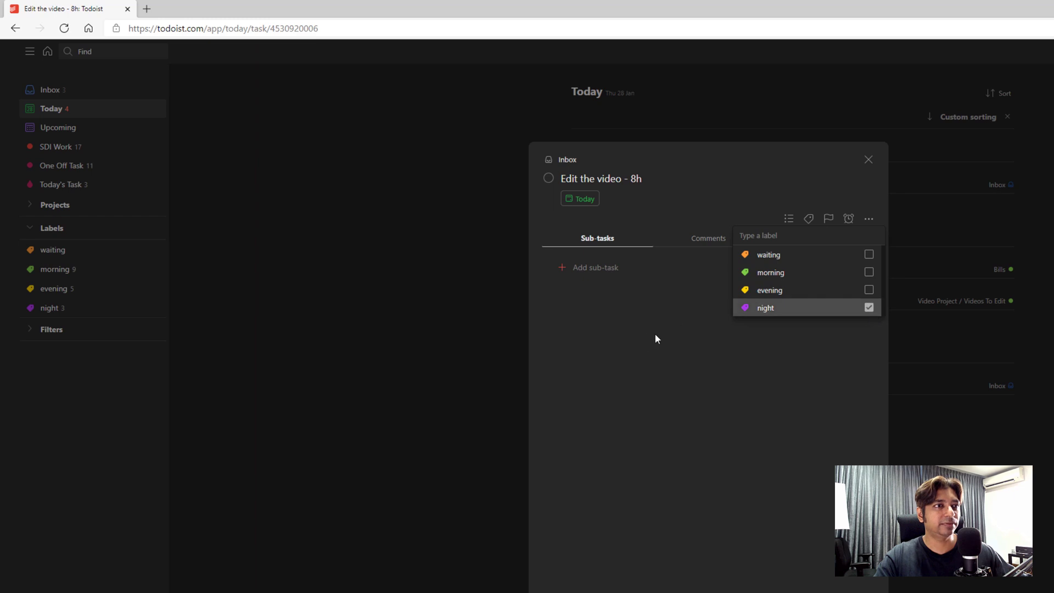
left_click(479, 380)
left_click(468, 380)
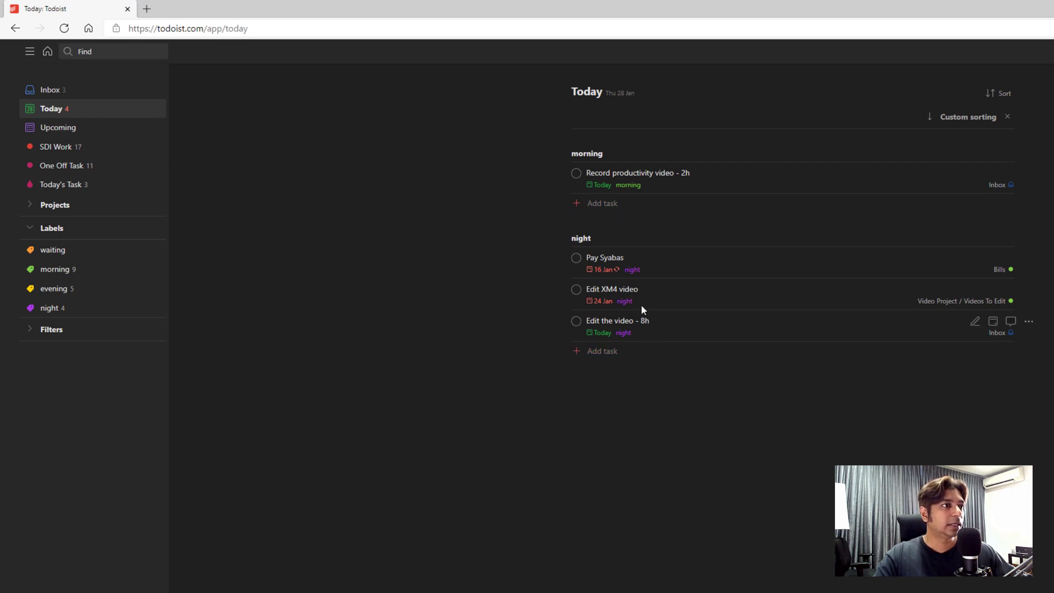
Browse all night-labelled tasks from Pay Syabas, then return to Today
left_click(707, 262)
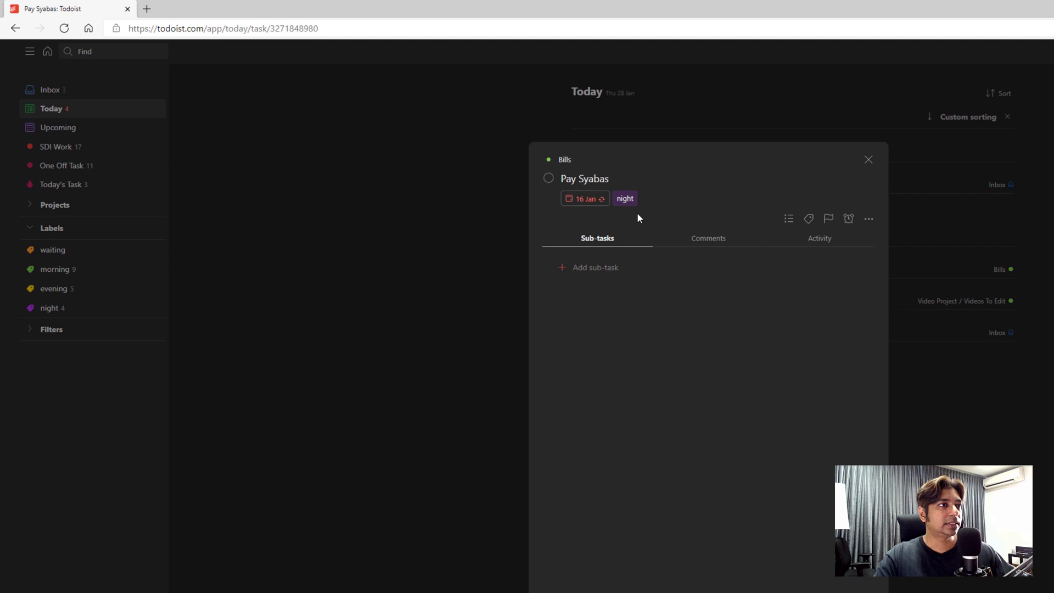
left_click(624, 199)
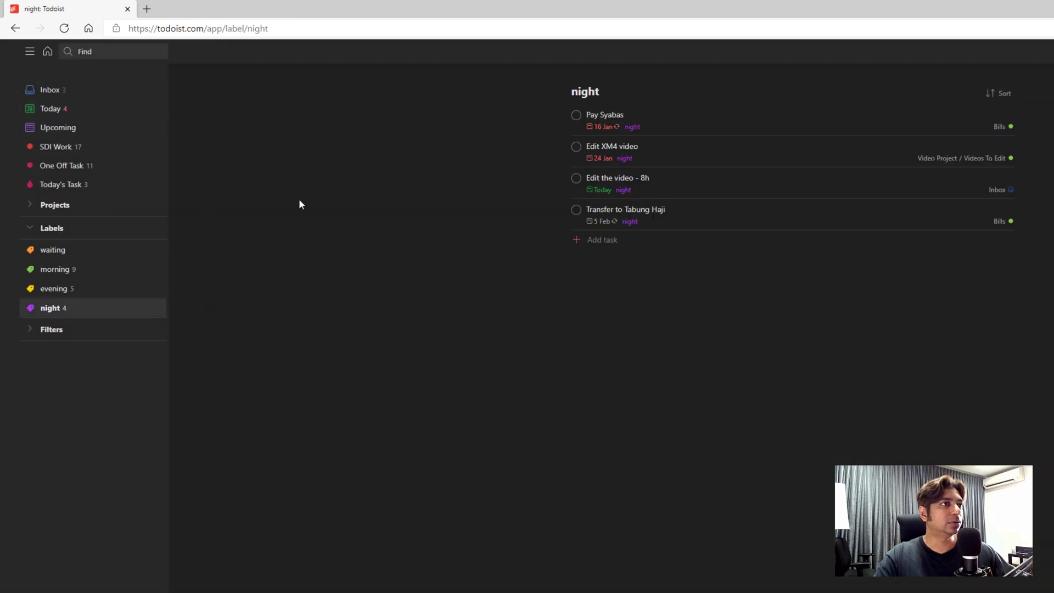
left_click(53, 109)
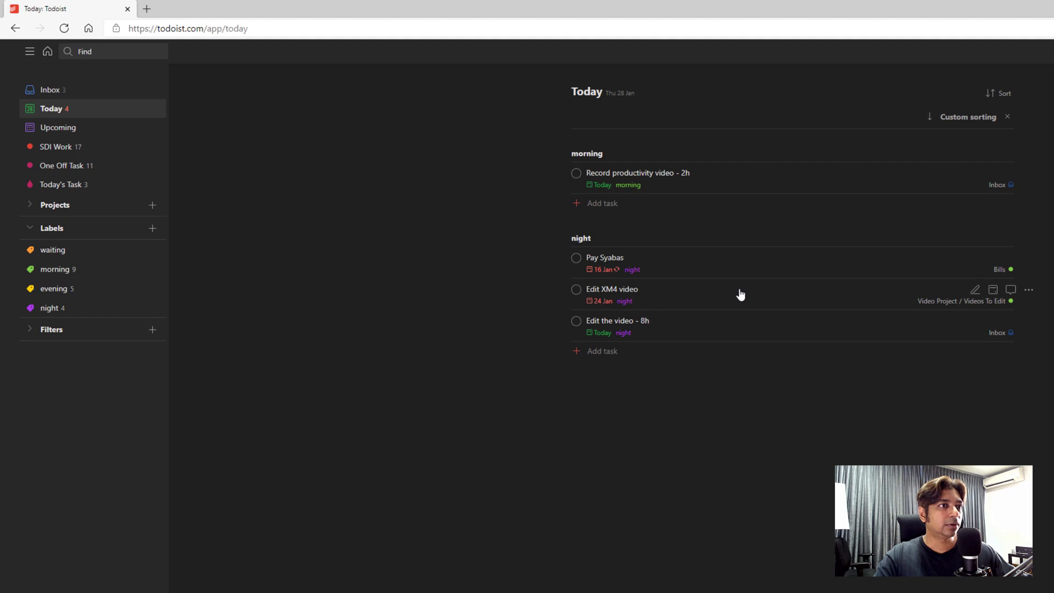
Relabel Edit XM4 video from night to evening
left_click(974, 290)
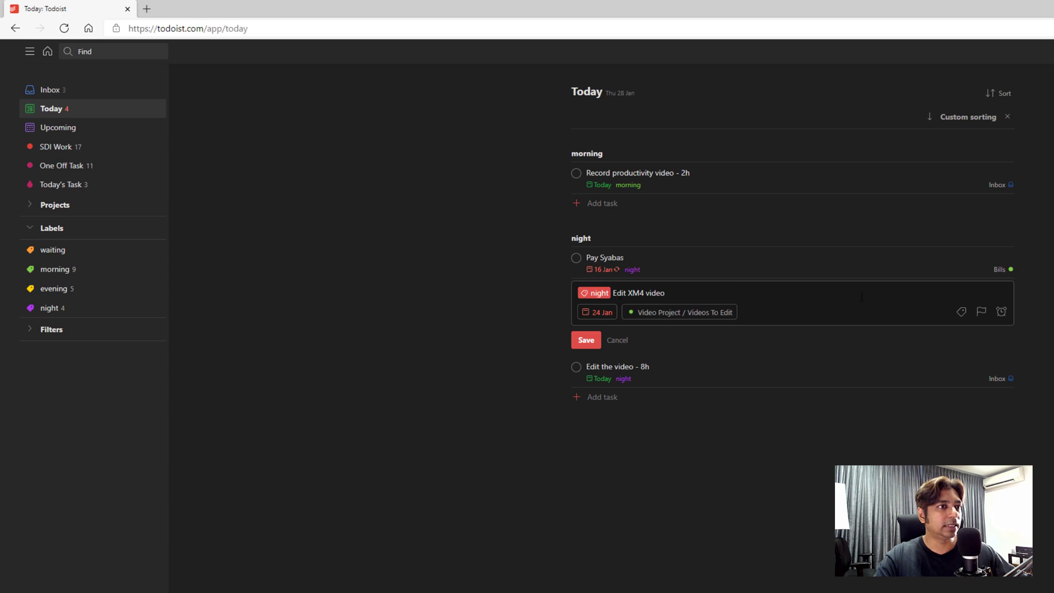
left_click(961, 311)
left_click(967, 388)
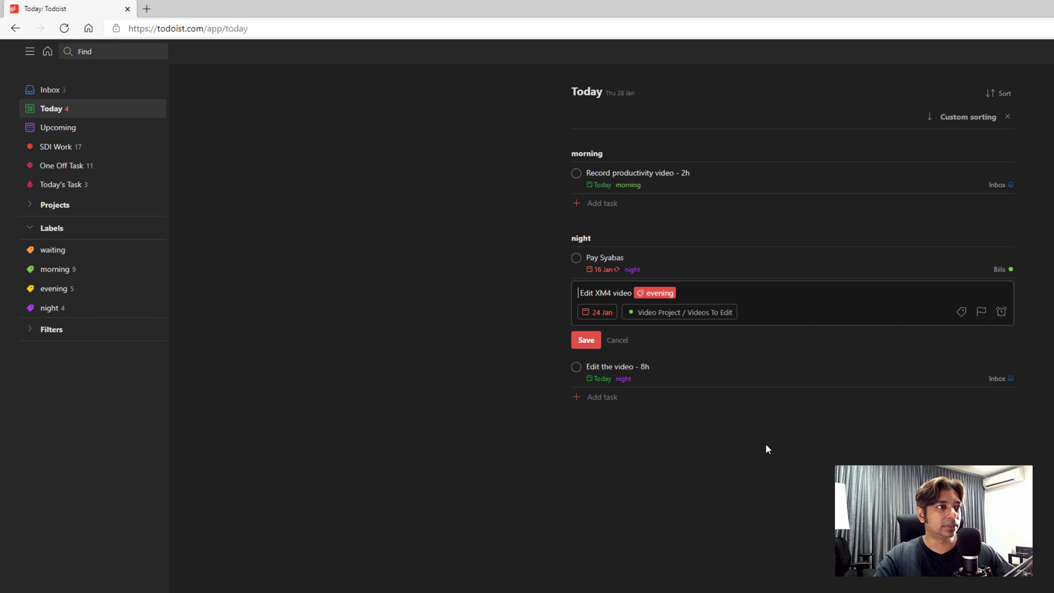
left_click(585, 340)
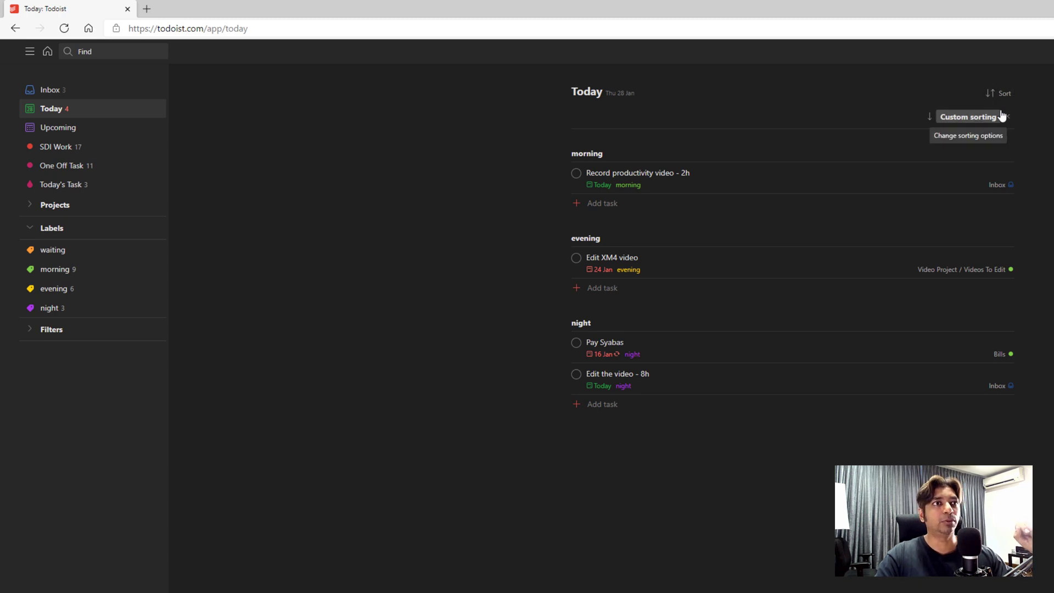
left_click(975, 125)
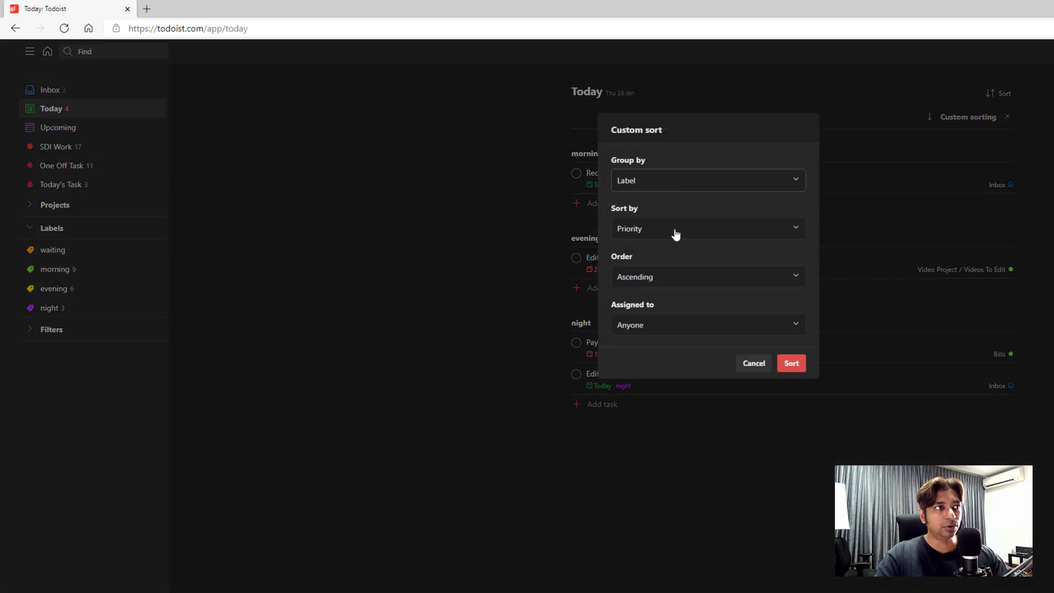
left_click(670, 187)
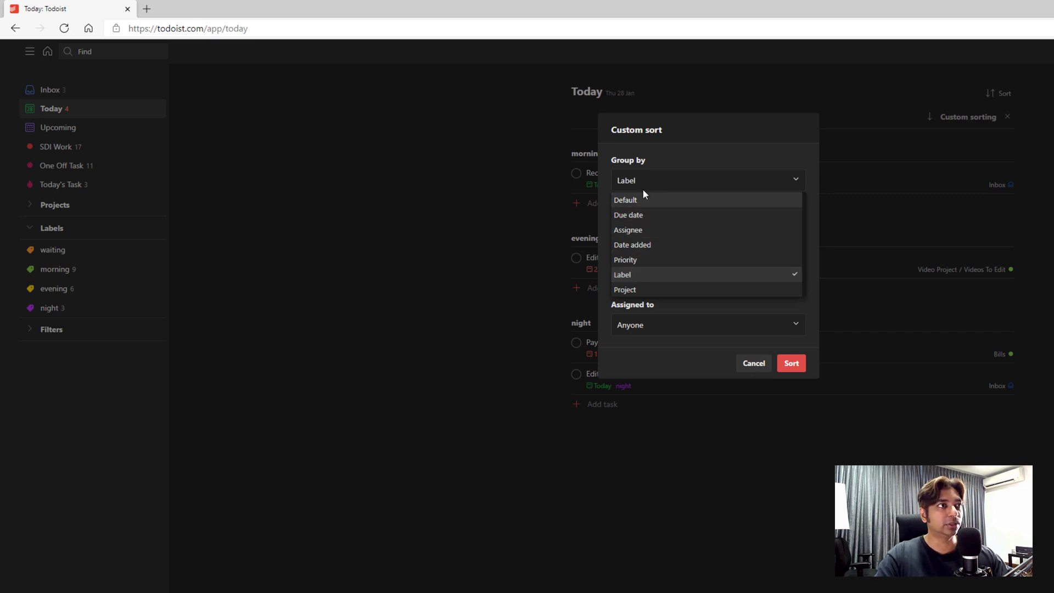
left_click(652, 275)
left_click(654, 232)
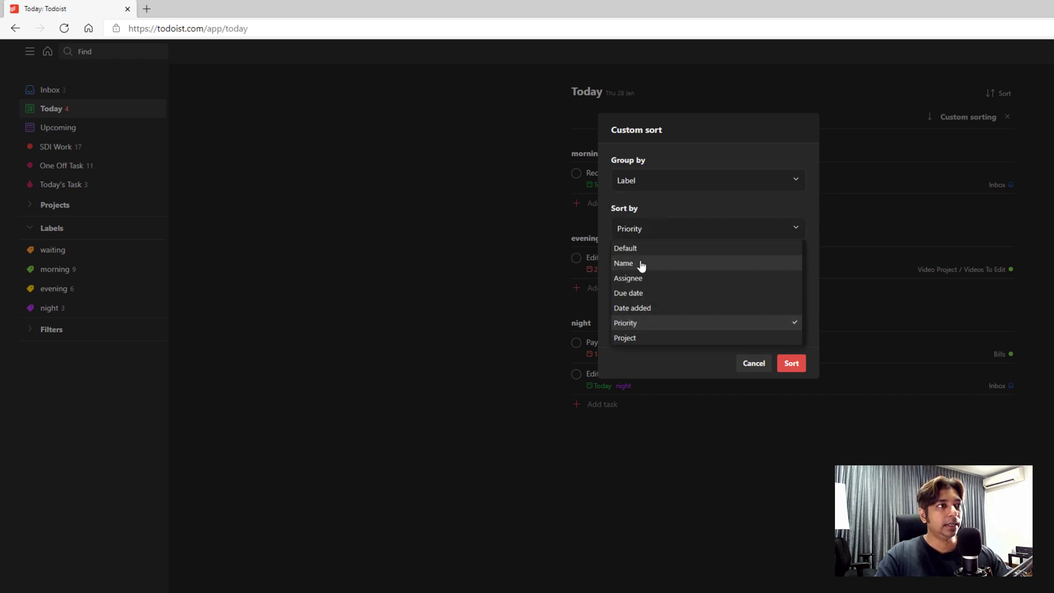
left_click(636, 325)
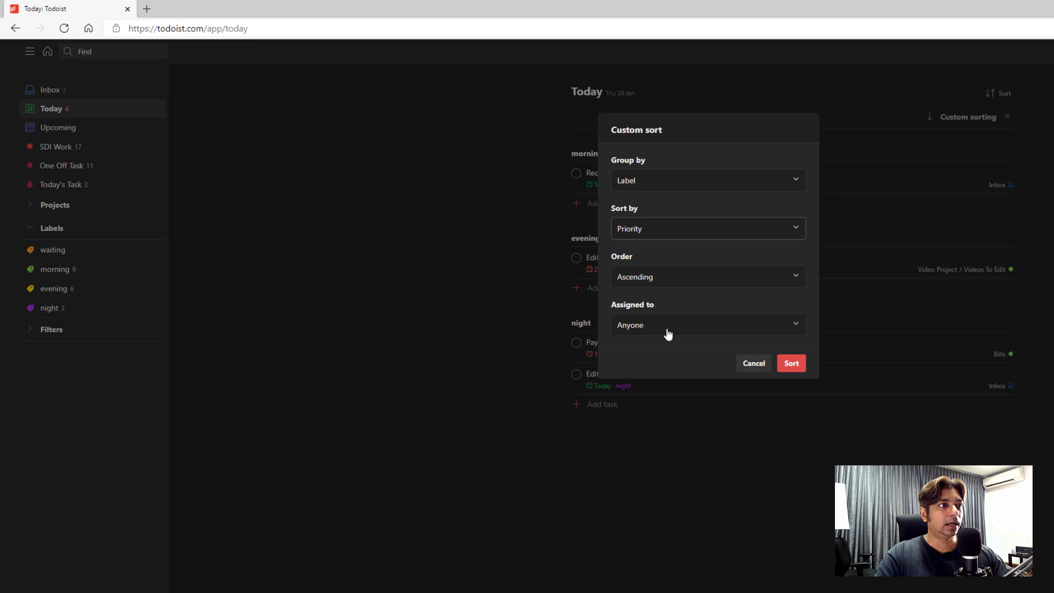
left_click(792, 363)
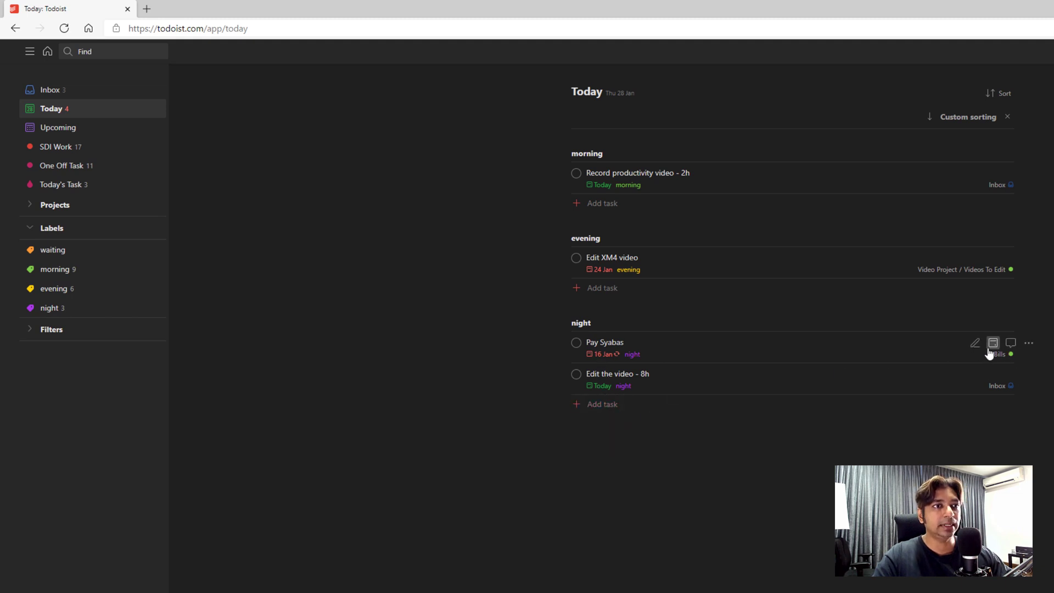
Set Pay Syabas to Priority 1, leaving Edit the video - 8h unchanged
left_click(1028, 344)
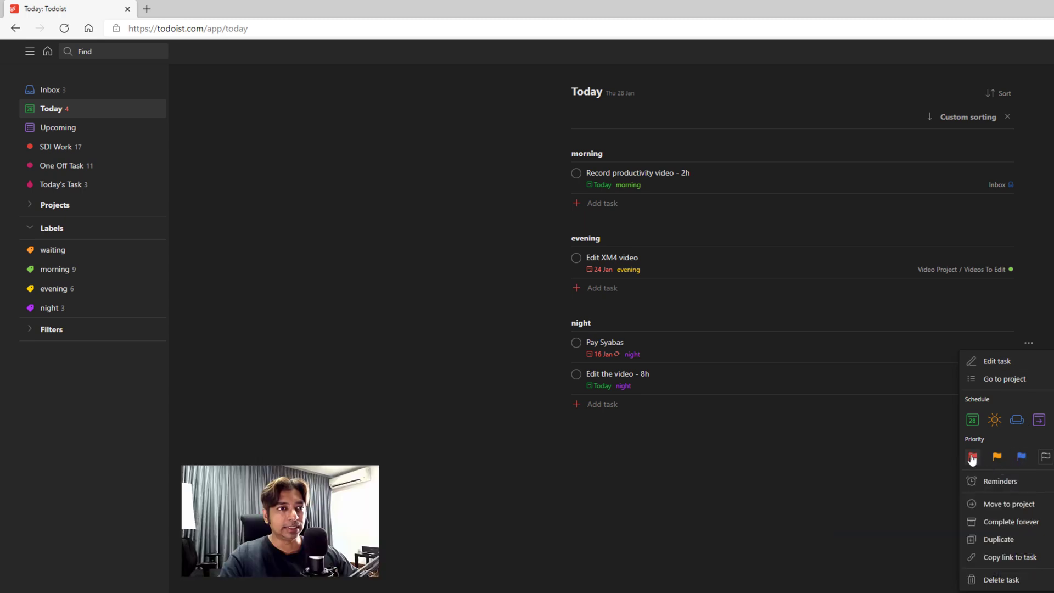
left_click(972, 457)
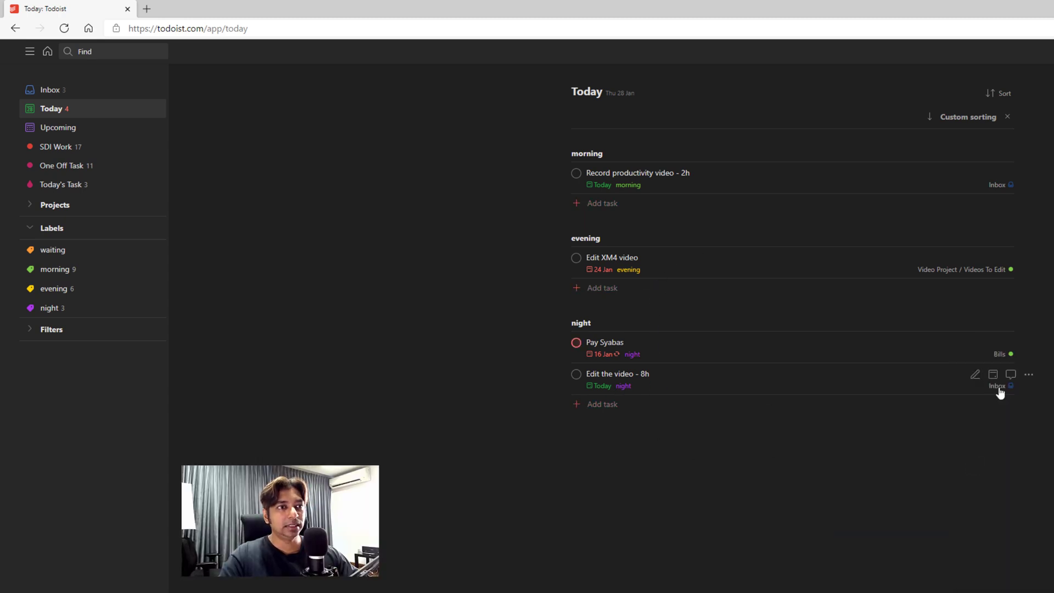
left_click(1028, 381)
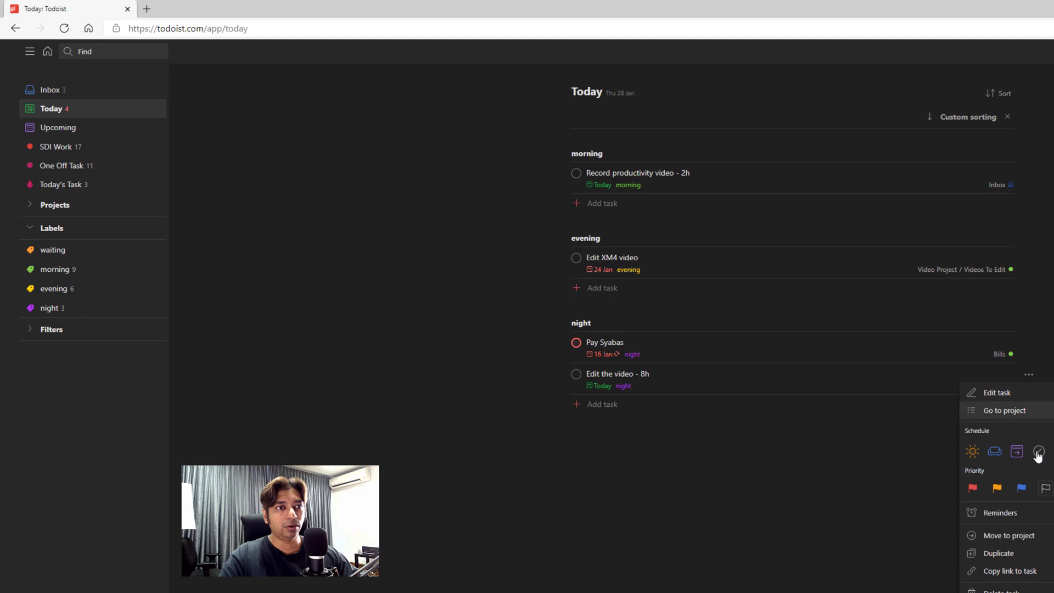
left_click(712, 523)
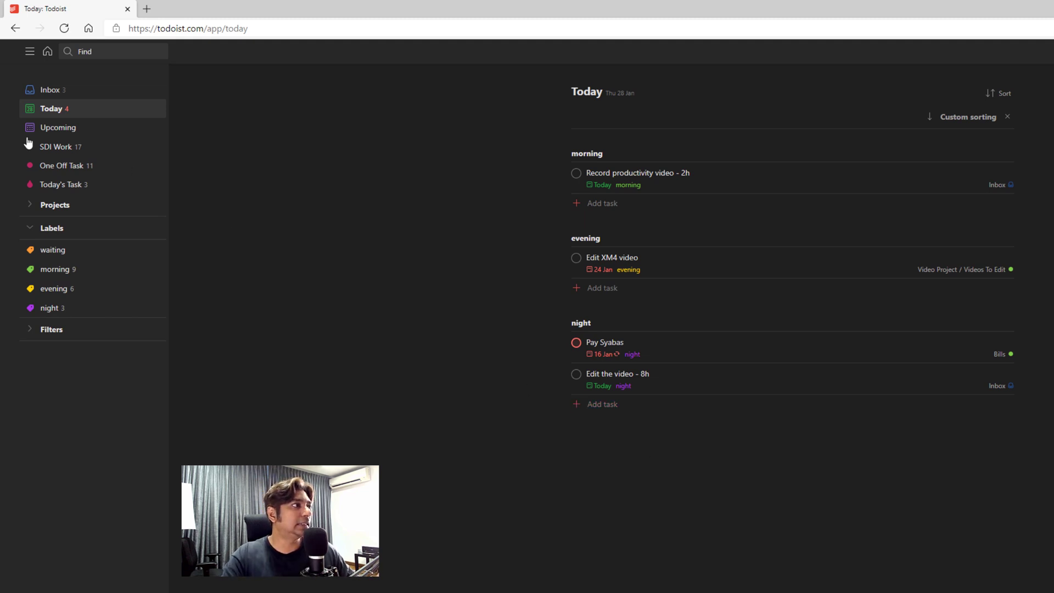
left_click(81, 129)
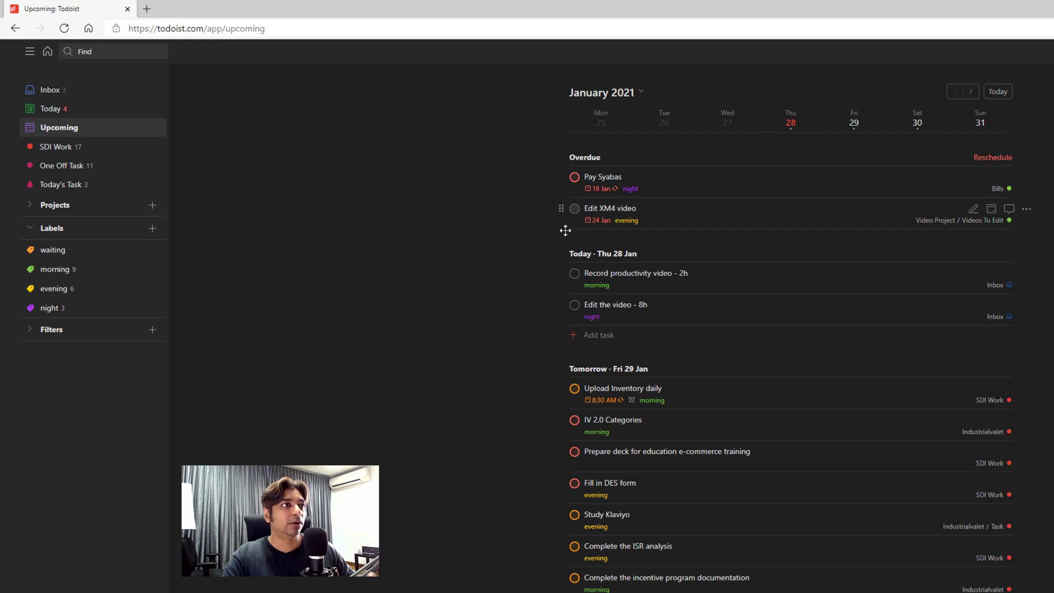
left_click(854, 121)
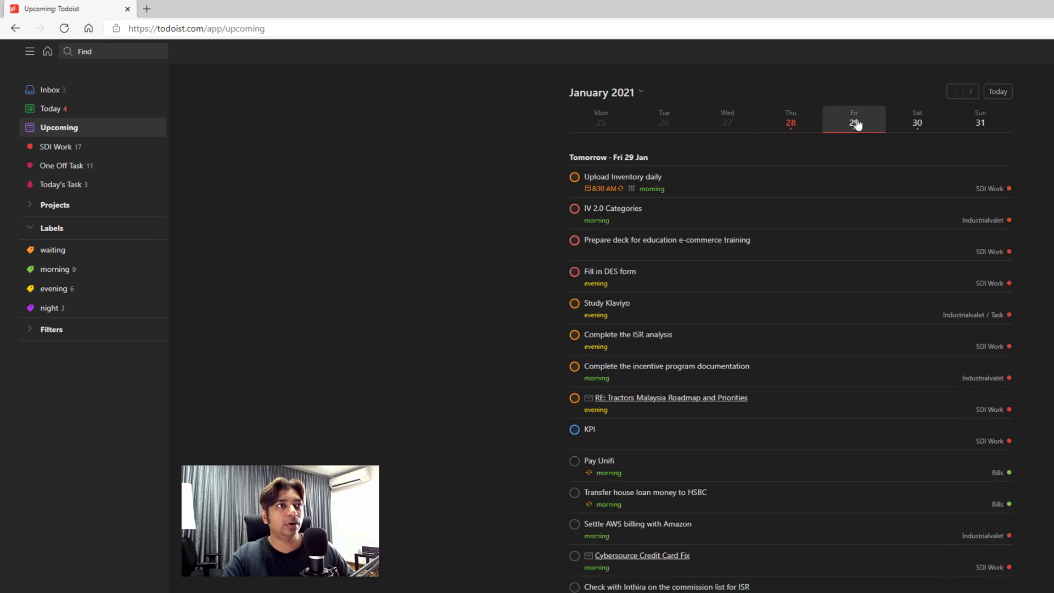
left_click(90, 110)
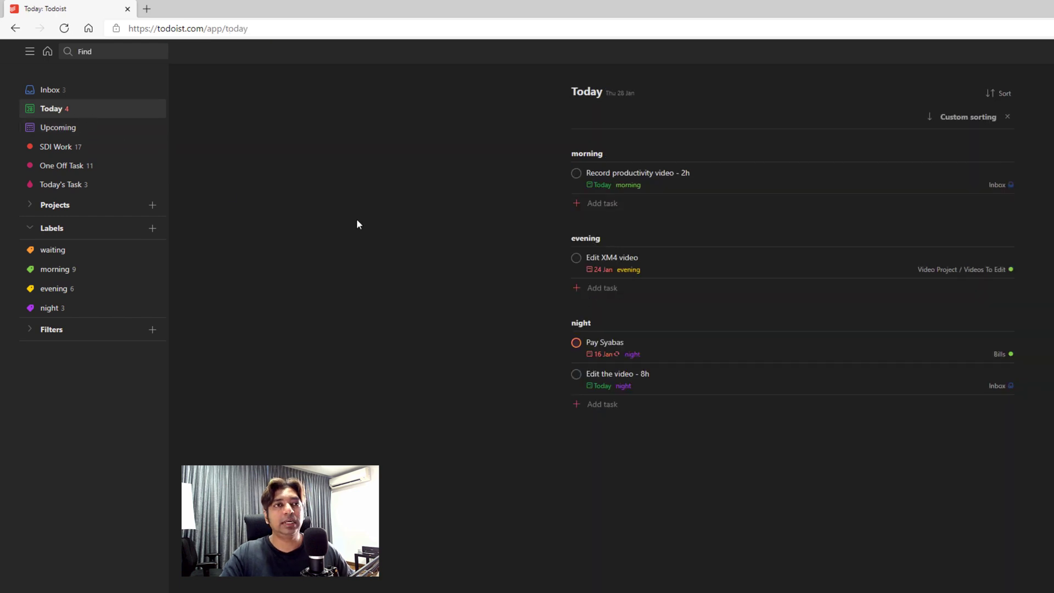